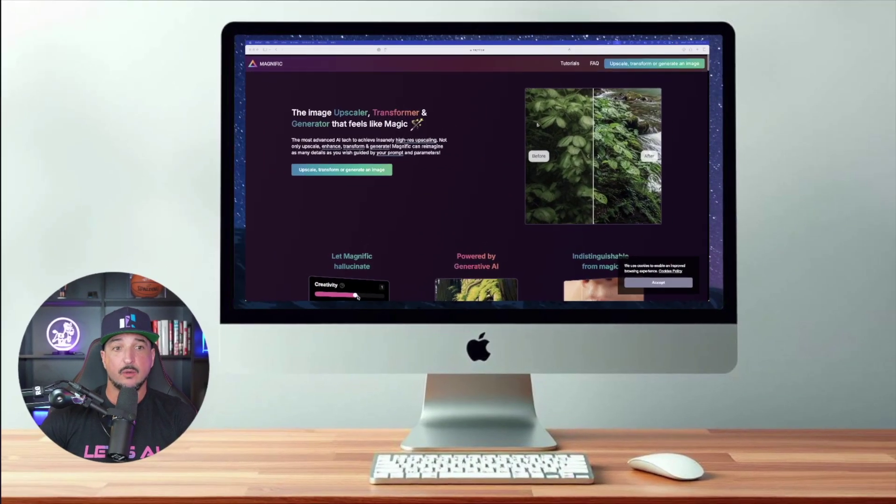
Scroll the Magnific homepage to the elderly bearded man's before/after portrait comparison
{"action": "scroll", "coordinate": [504, 119], "scroll_direction": "down", "scroll_amount": 1}
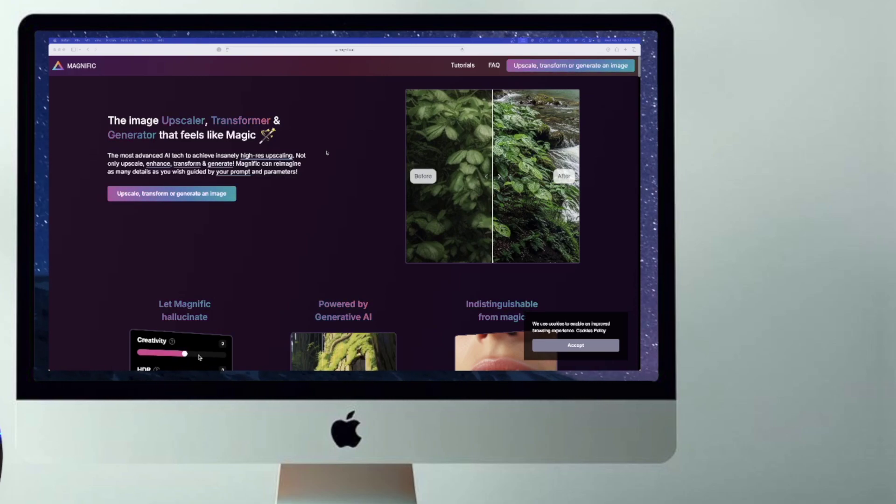
{"action": "scroll", "coordinate": [343, 210], "scroll_direction": "up", "scroll_amount": 1}
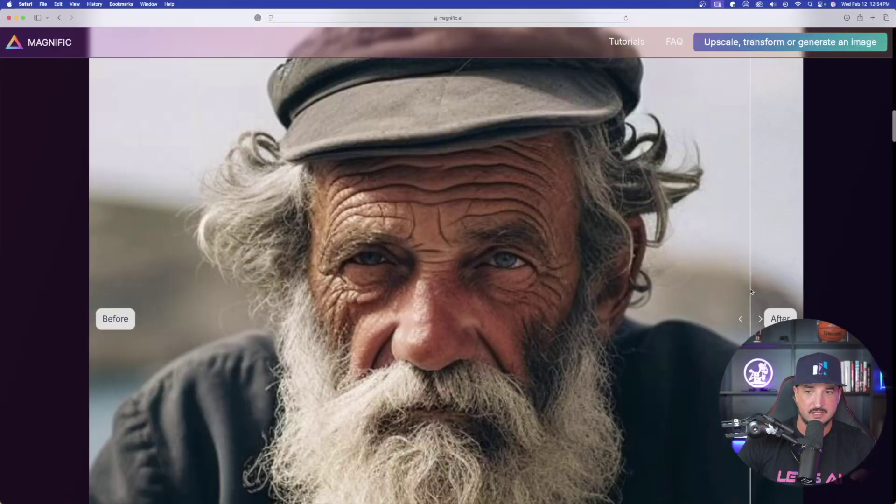
Drag the before/after divider across the old man's face to compare original and upscaled detail
{"action": "left_click_drag", "start_coordinate": [751, 289], "coordinate": [451, 276]}
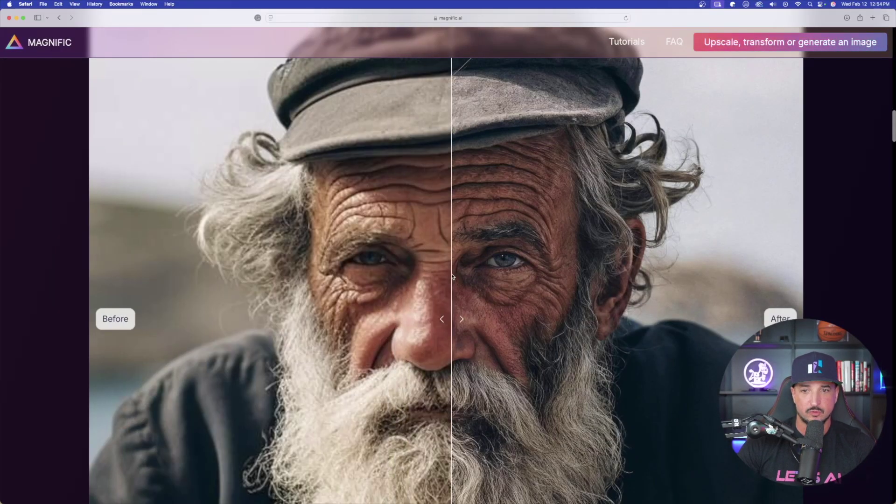
{"action": "scroll", "coordinate": [452, 277], "scroll_direction": "down", "scroll_amount": 3}
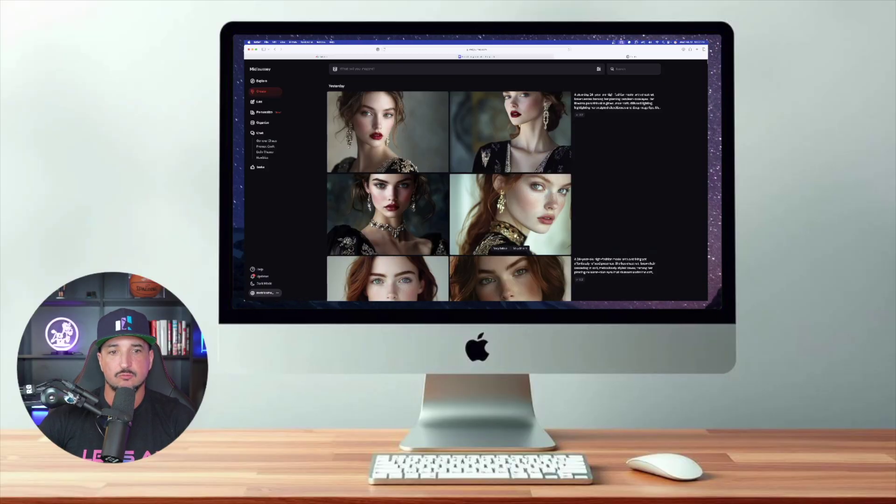
Enlarge the red-haired woman's image, then scroll down to the neon cyberpunk portrait rows
{"action": "left_click", "coordinate": [520, 215]}
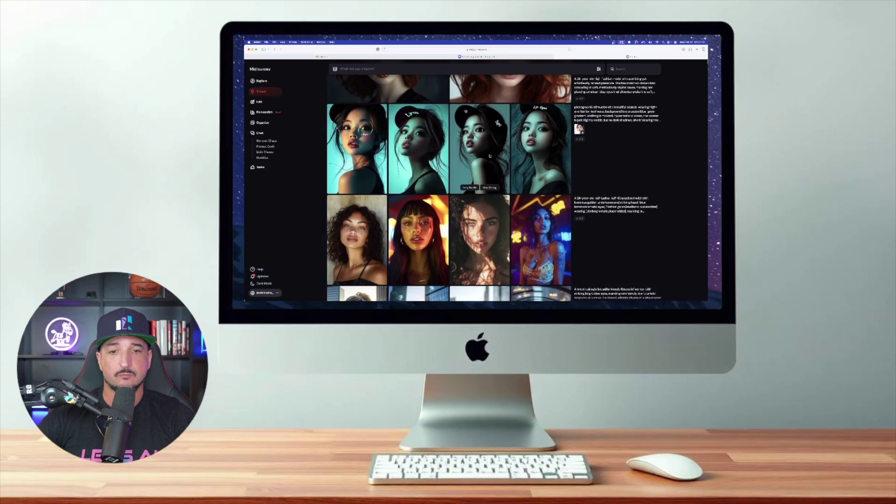
{"action": "scroll", "coordinate": [499, 168], "scroll_direction": "down", "scroll_amount": 5}
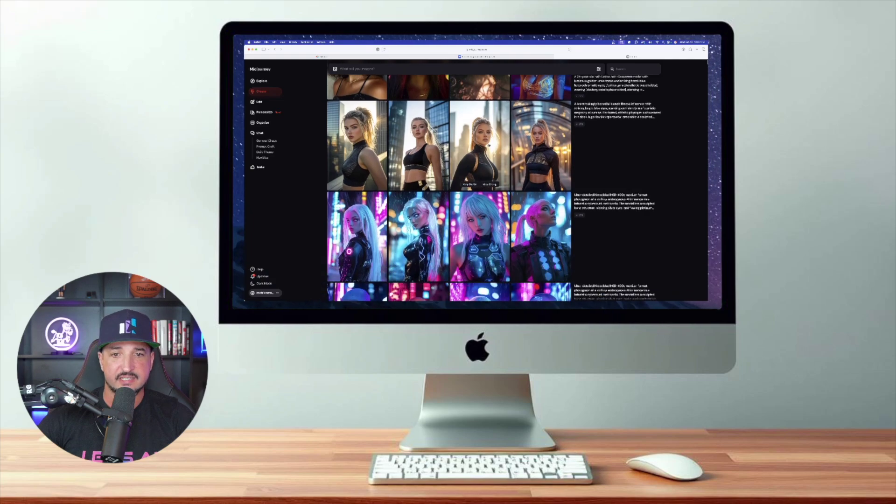
{"action": "scroll", "coordinate": [502, 165], "scroll_direction": "down", "scroll_amount": 10}
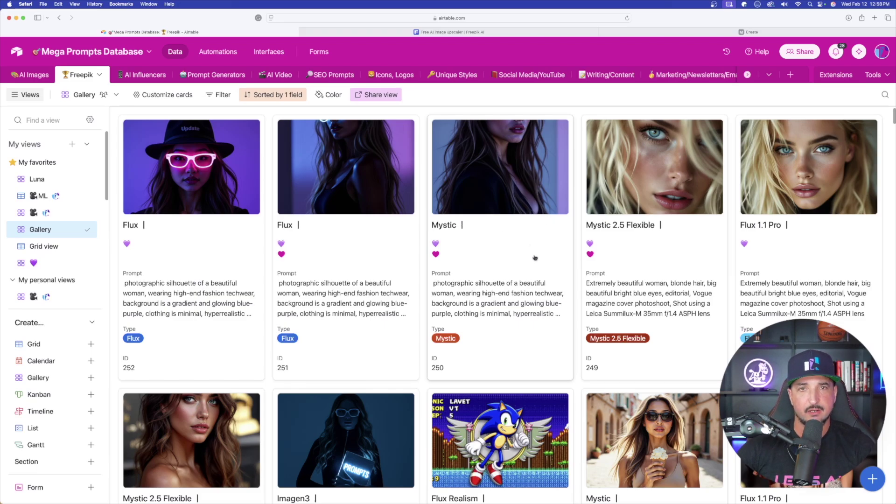
View the Mystic 2.5 Flexible record's attached image full screen, then close the record
{"action": "scroll", "coordinate": [534, 261], "scroll_direction": "down", "scroll_amount": 1}
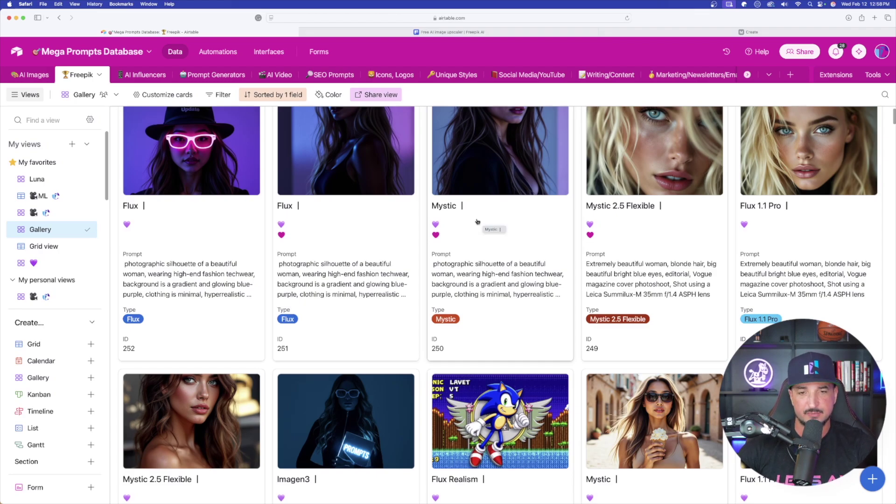
{"action": "scroll", "coordinate": [477, 221], "scroll_direction": "up", "scroll_amount": 1}
{"action": "scroll", "coordinate": [584, 275], "scroll_direction": "down", "scroll_amount": 1}
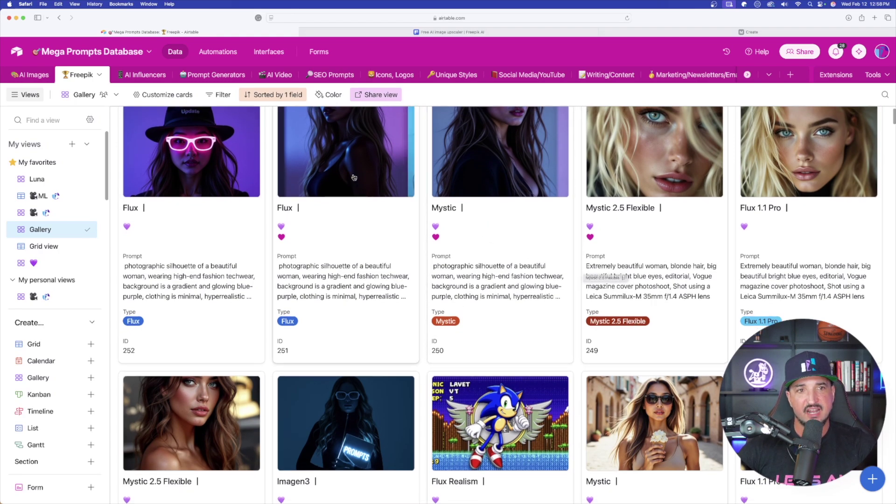
{"action": "scroll", "coordinate": [611, 294], "scroll_direction": "down", "scroll_amount": 1}
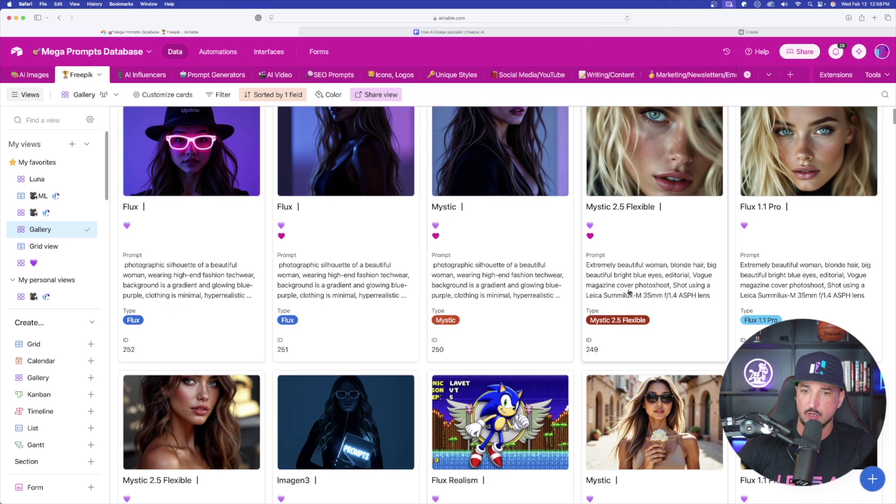
{"action": "scroll", "coordinate": [630, 287], "scroll_direction": "up", "scroll_amount": 2}
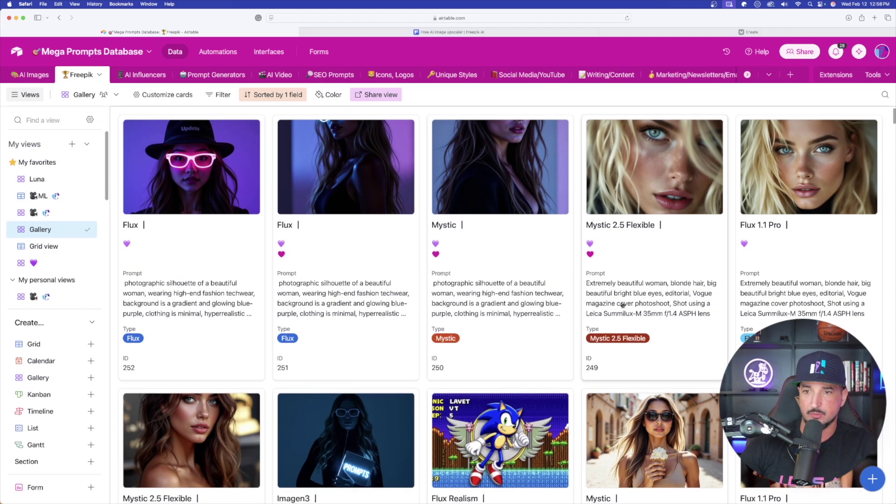
{"action": "left_click", "coordinate": [657, 282]}
{"action": "scroll", "coordinate": [350, 355], "scroll_direction": "down", "scroll_amount": 5}
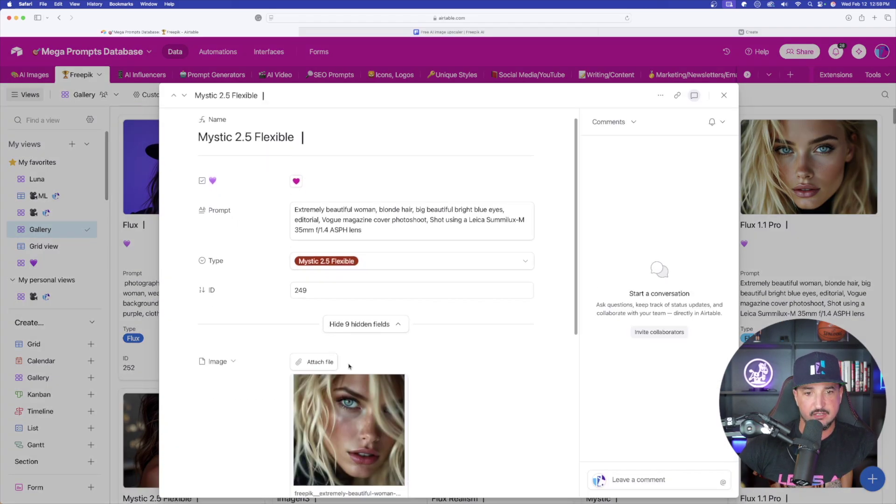
{"action": "left_click", "coordinate": [349, 344]}
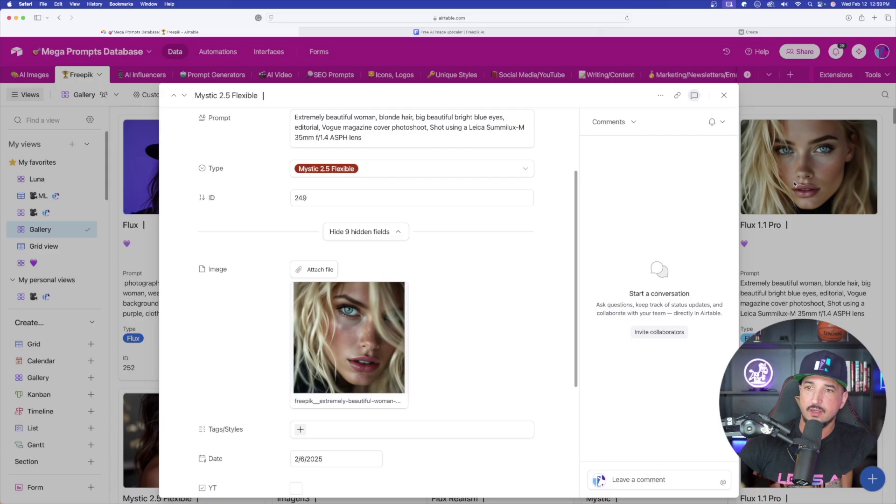
{"action": "key", "text": "Escape"}
View the Flux 1.1 Pro record's mystical face image full screen, then close the viewer
{"action": "left_click", "coordinate": [808, 167]}
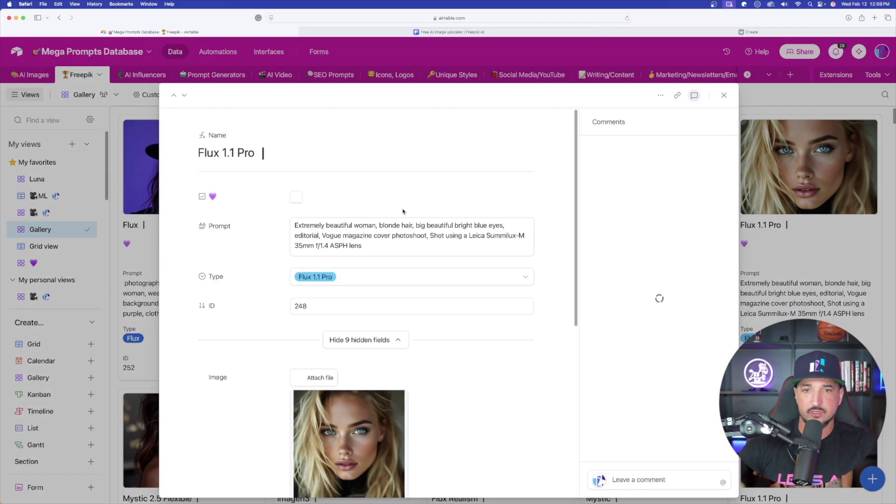
{"action": "left_click", "coordinate": [371, 429]}
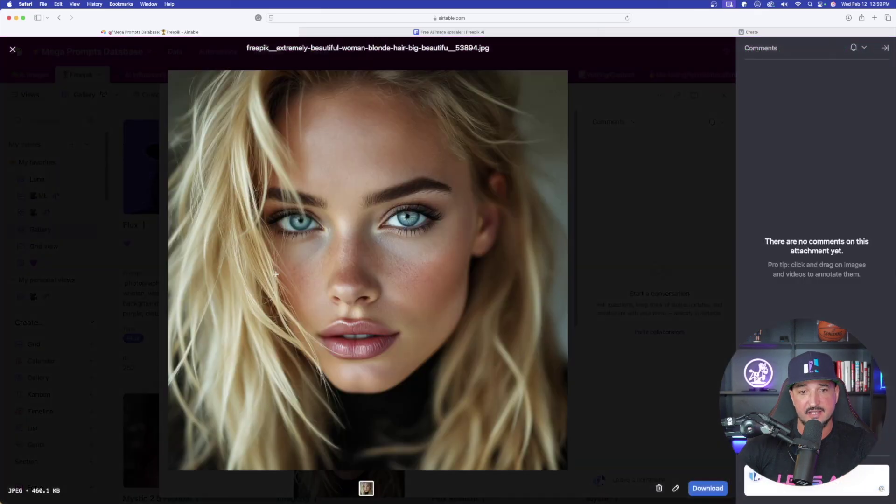
{"action": "left_click", "coordinate": [13, 50]}
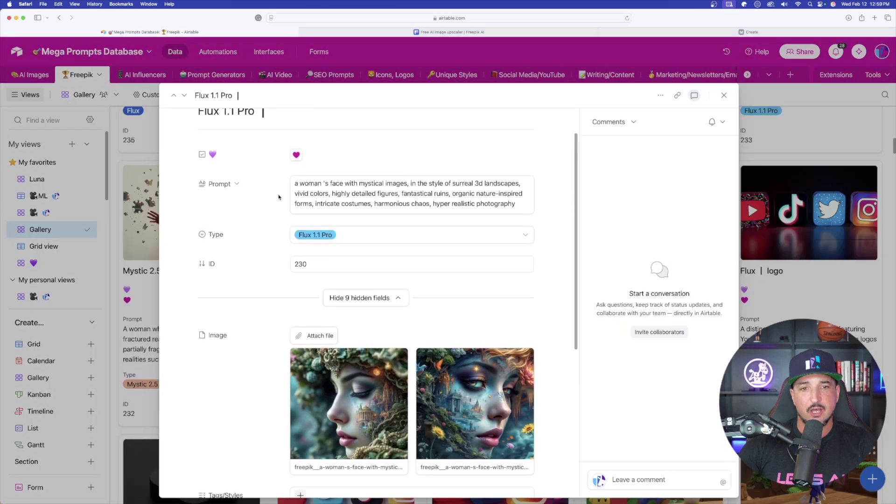
{"action": "scroll", "coordinate": [317, 225], "scroll_direction": "down", "scroll_amount": 5}
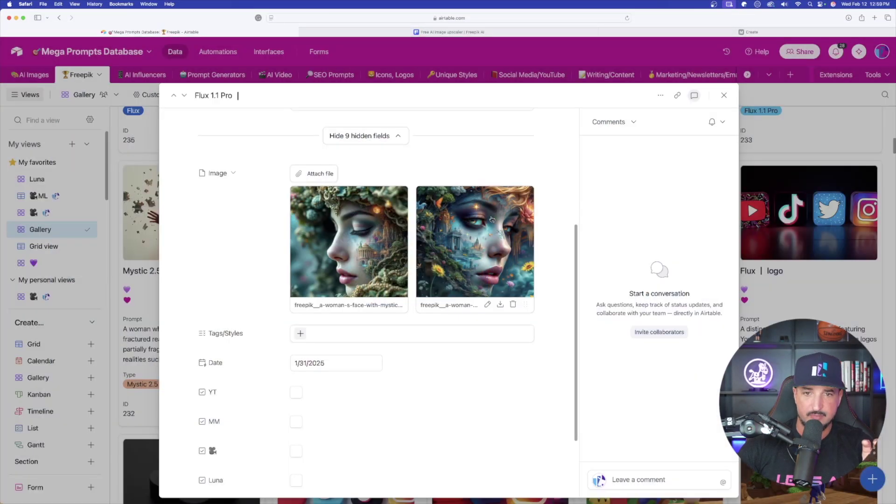
Open the Flux | animated record (ID 210) and select its prompt text
{"action": "left_click", "coordinate": [722, 96]}
{"action": "scroll", "coordinate": [504, 224], "scroll_direction": "down", "scroll_amount": 8}
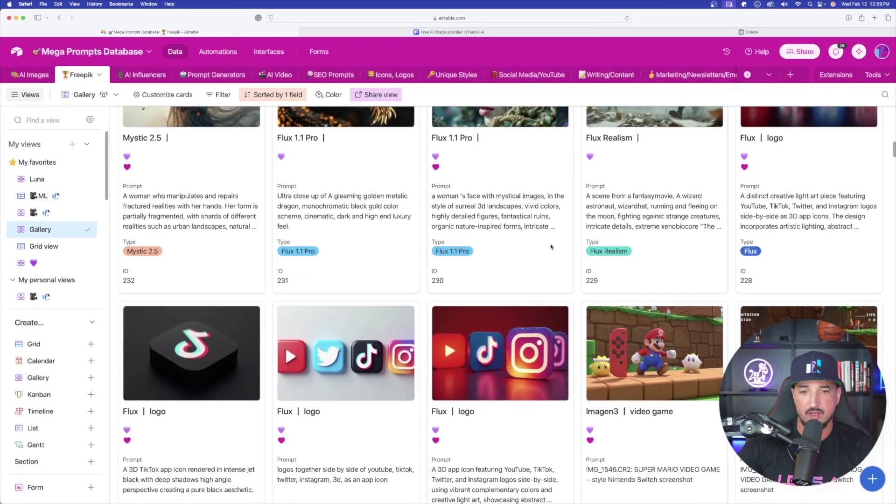
{"action": "scroll", "coordinate": [496, 200], "scroll_direction": "down", "scroll_amount": 10}
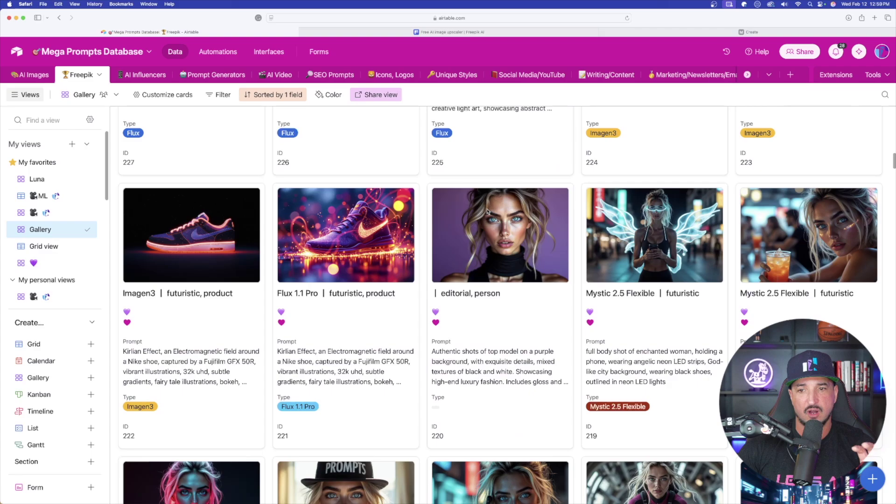
{"action": "scroll", "coordinate": [486, 219], "scroll_direction": "down", "scroll_amount": 5}
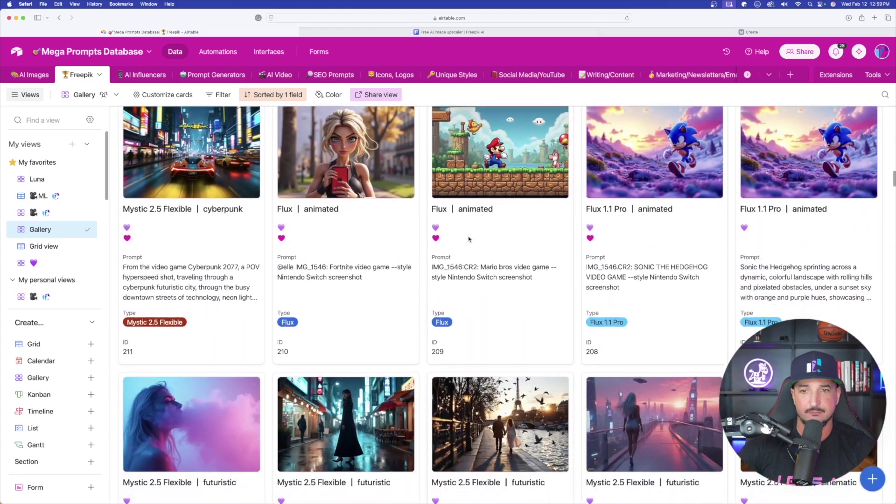
{"action": "left_click", "coordinate": [345, 219]}
{"action": "left_click_drag", "start_coordinate": [312, 226], "coordinate": [516, 226]}
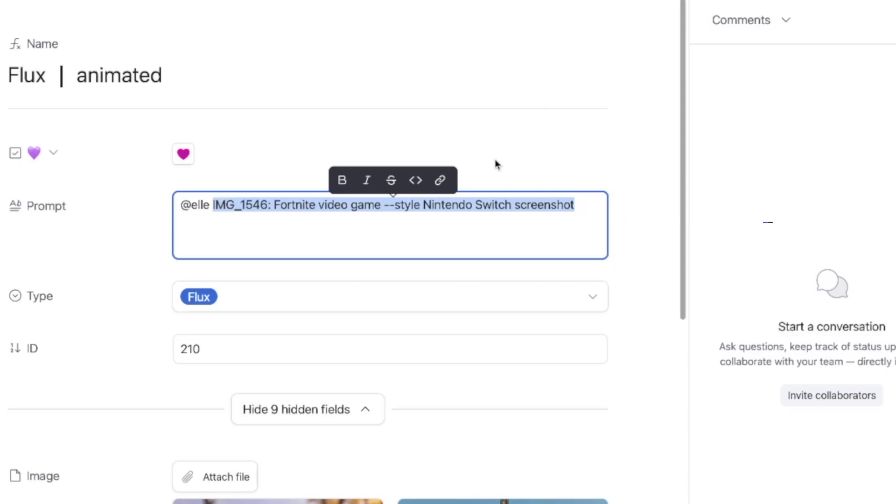
{"action": "scroll", "coordinate": [168, 395], "scroll_direction": "down", "scroll_amount": 6}
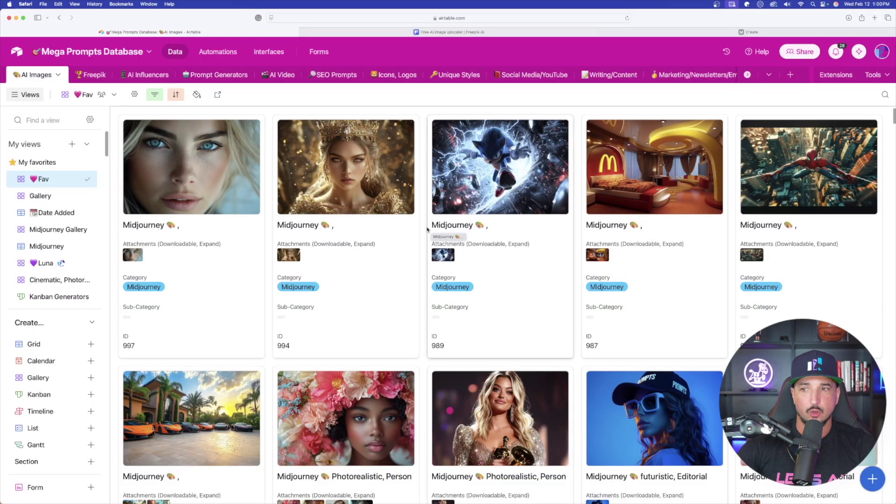
Close the image viewer and select the Mario 3D Render, Video Game record's full prompt text
{"action": "left_click", "coordinate": [444, 32]}
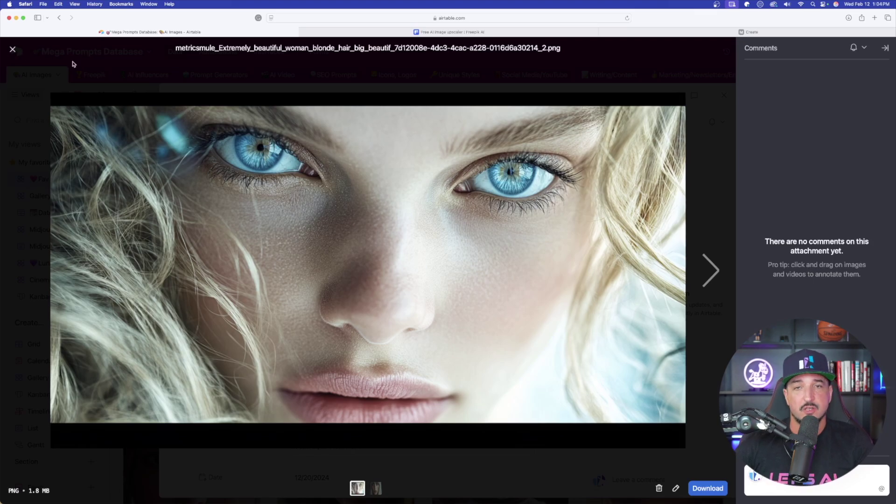
{"action": "left_click", "coordinate": [18, 51]}
{"action": "scroll", "coordinate": [388, 299], "scroll_direction": "down", "scroll_amount": 4}
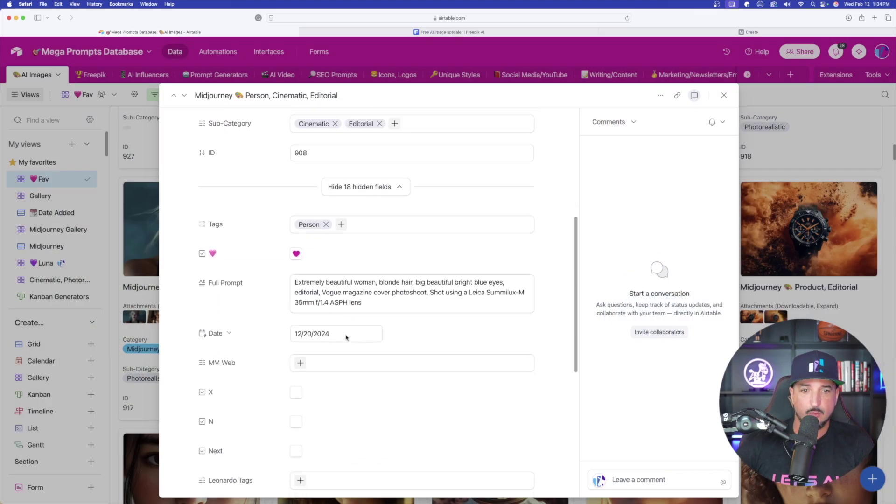
{"action": "left_click_drag", "start_coordinate": [363, 303], "coordinate": [291, 277]}
{"action": "key", "text": "super+c"}
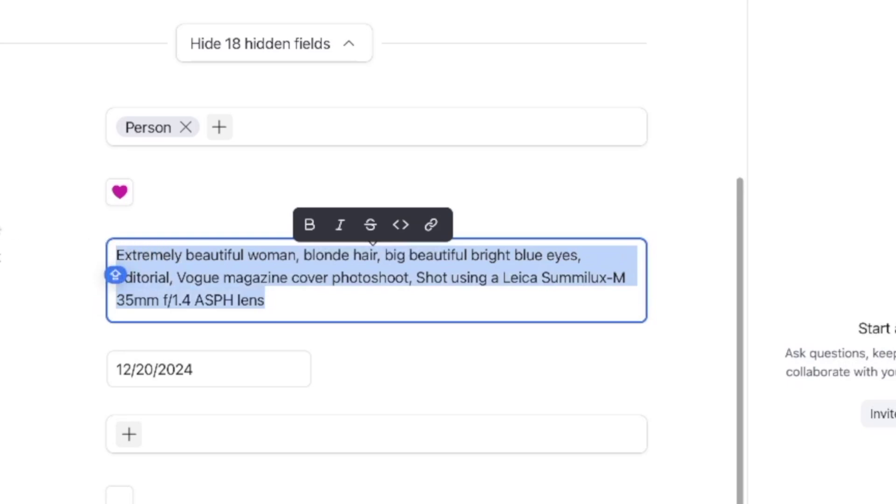
{"action": "scroll", "coordinate": [2, 224], "scroll_direction": "down", "scroll_amount": 2}
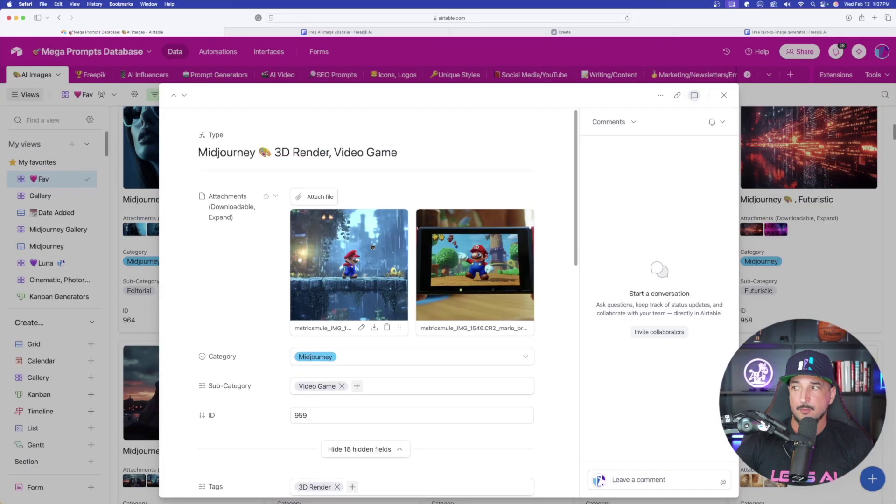
{"action": "scroll", "coordinate": [334, 330], "scroll_direction": "down", "scroll_amount": 3}
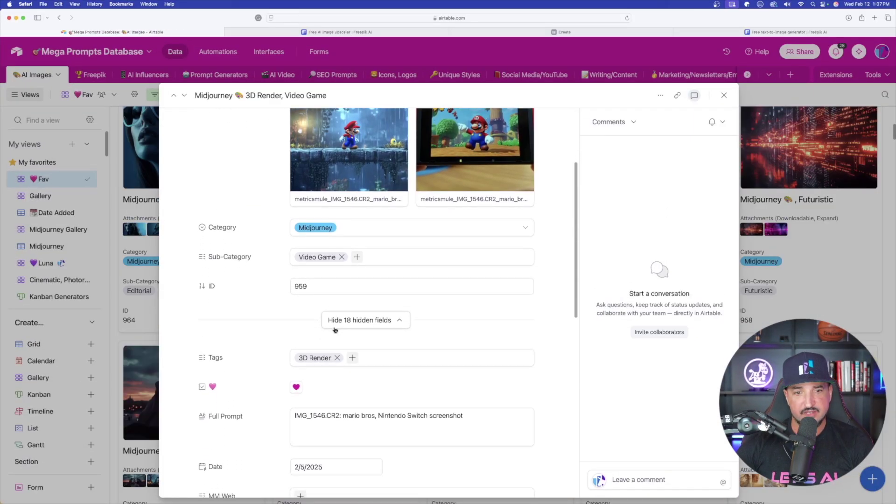
{"action": "scroll", "coordinate": [335, 330], "scroll_direction": "down", "scroll_amount": 3}
{"action": "left_click_drag", "start_coordinate": [484, 309], "coordinate": [292, 304]}
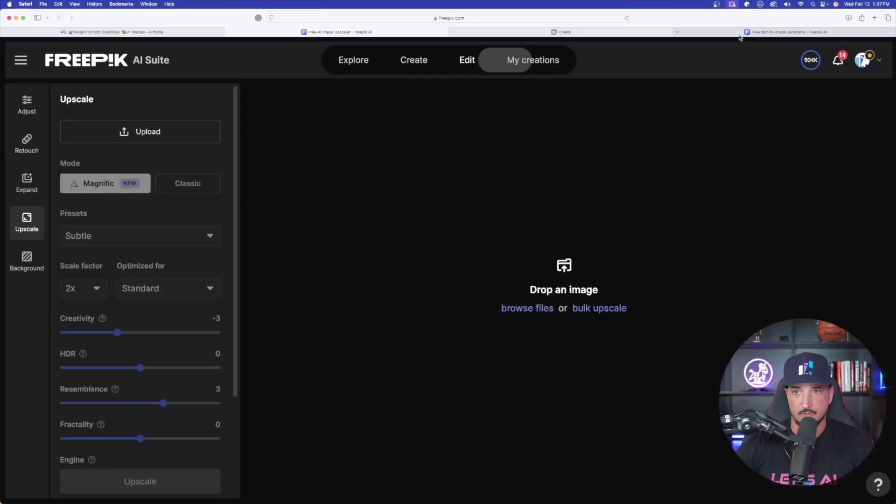
Open a blonde portrait in the editor, then step through the 'mario bros, Nintendo Switch screenshot' images
{"action": "left_click", "coordinate": [740, 32]}
{"action": "mouse_move", "coordinate": [456, 176]}
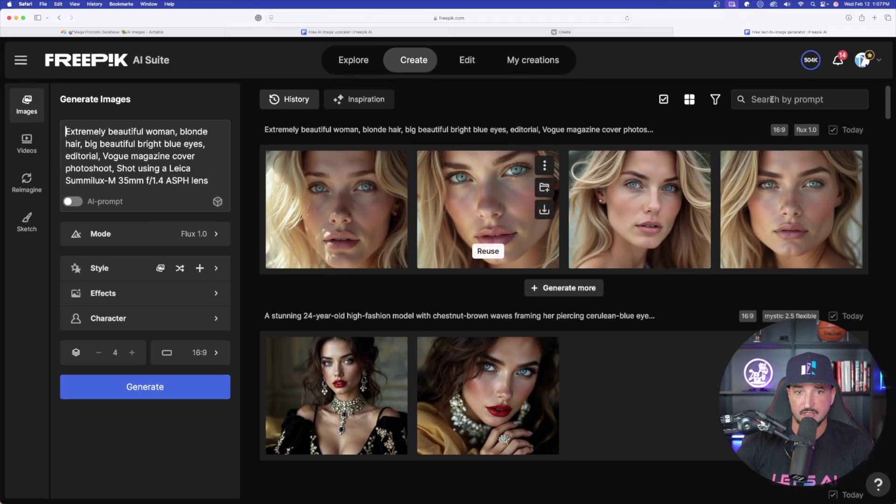
{"action": "left_click", "coordinate": [460, 183]}
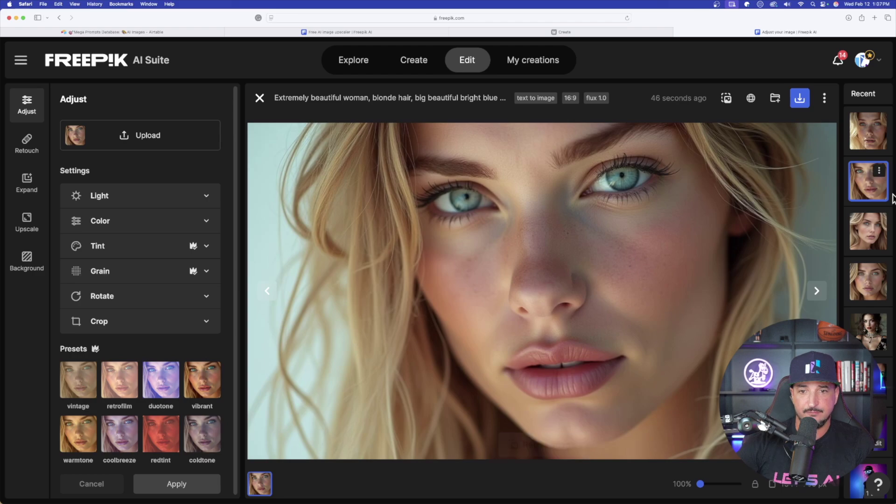
{"action": "left_click", "coordinate": [817, 291]}
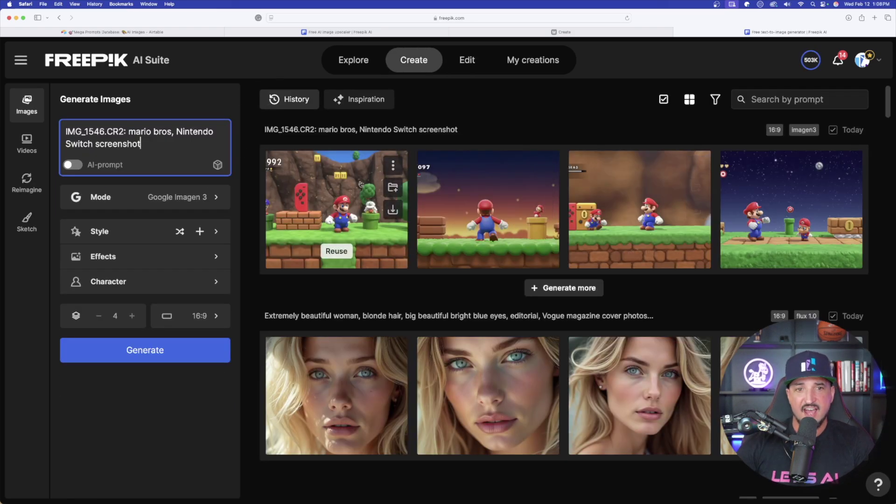
{"action": "left_click", "coordinate": [323, 195]}
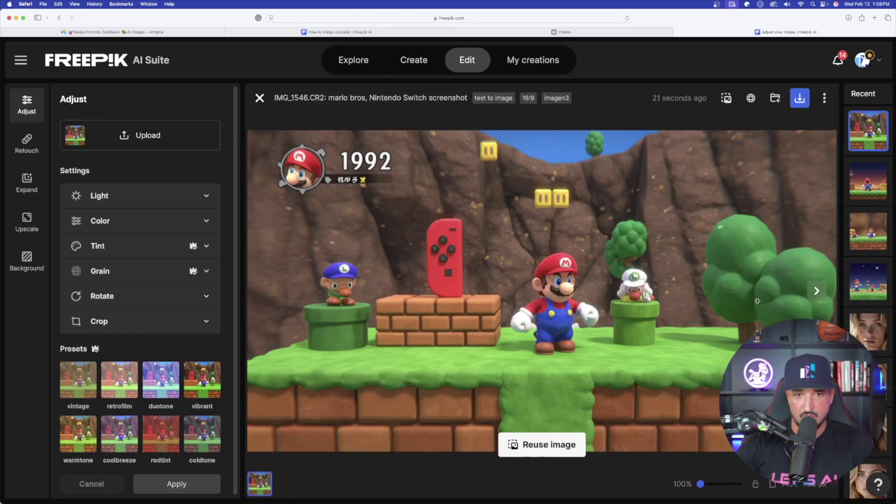
{"action": "left_click", "coordinate": [818, 293]}
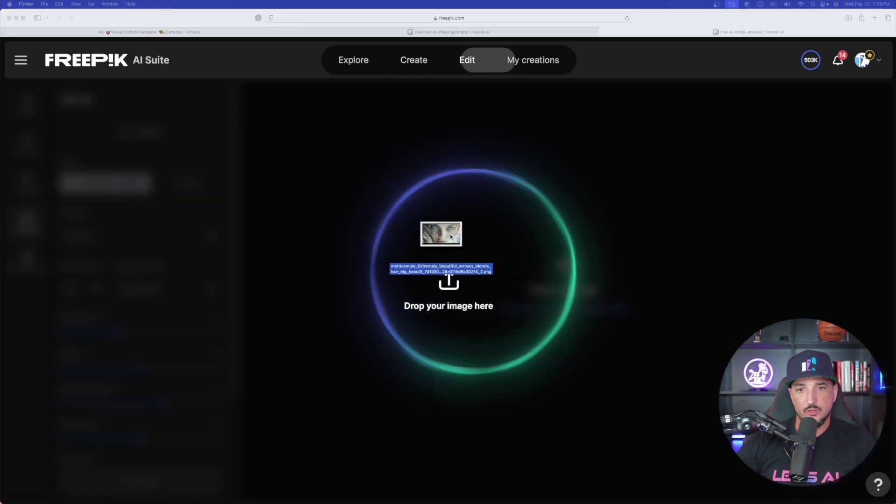
Load the blonde portrait into the upscaler with the Subtle preset and 4x scale factor
{"action": "left_click_drag", "start_coordinate": [440, 232], "coordinate": [498, 231]}
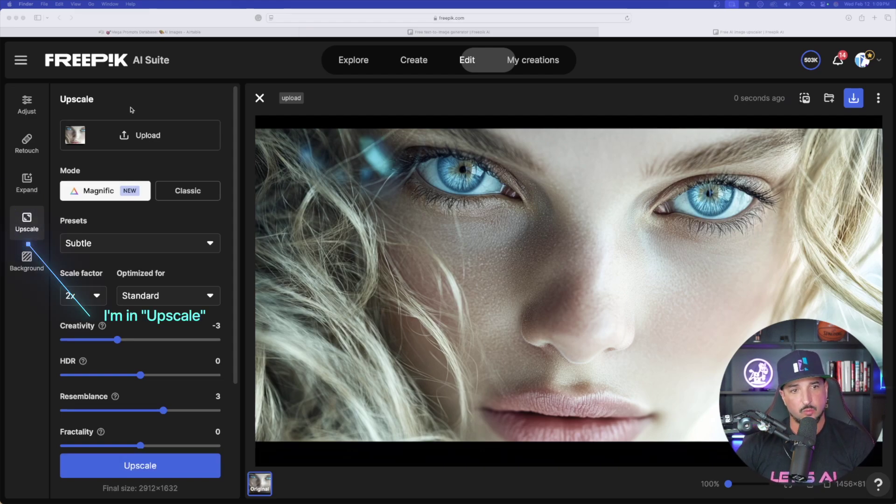
{"action": "left_click", "coordinate": [189, 20]}
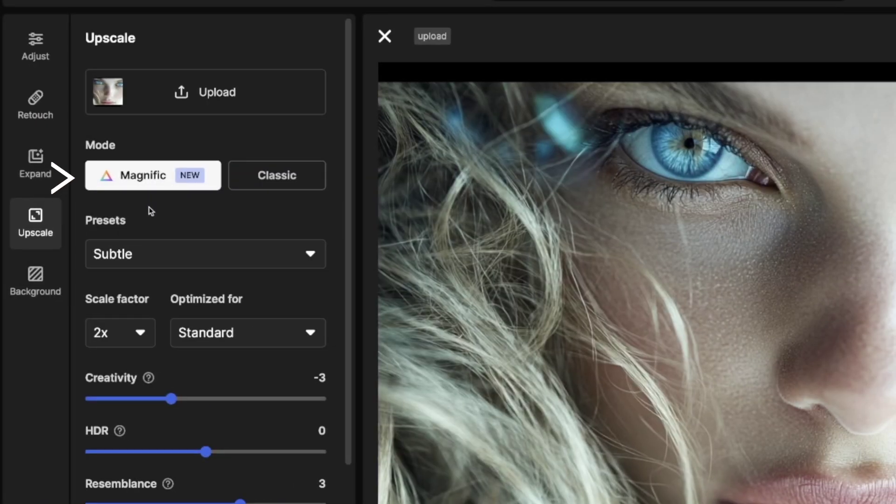
{"action": "left_click", "coordinate": [156, 255]}
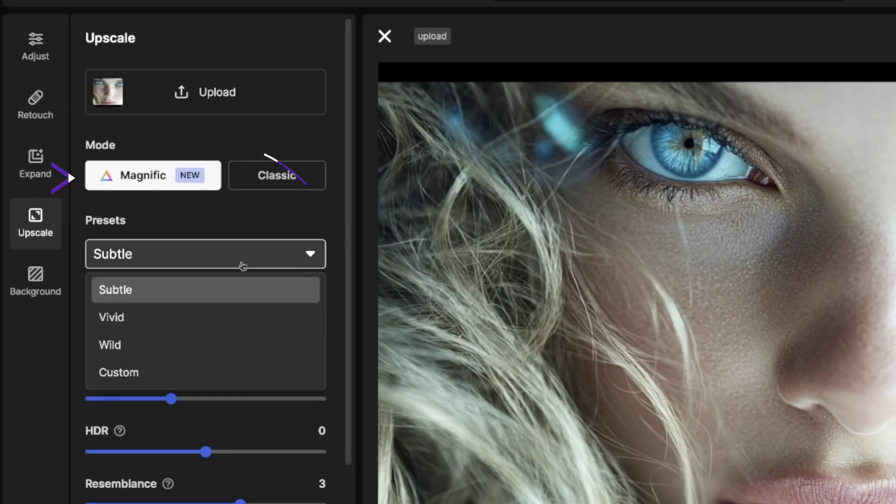
{"action": "scroll", "coordinate": [133, 289], "scroll_direction": "down", "scroll_amount": 1}
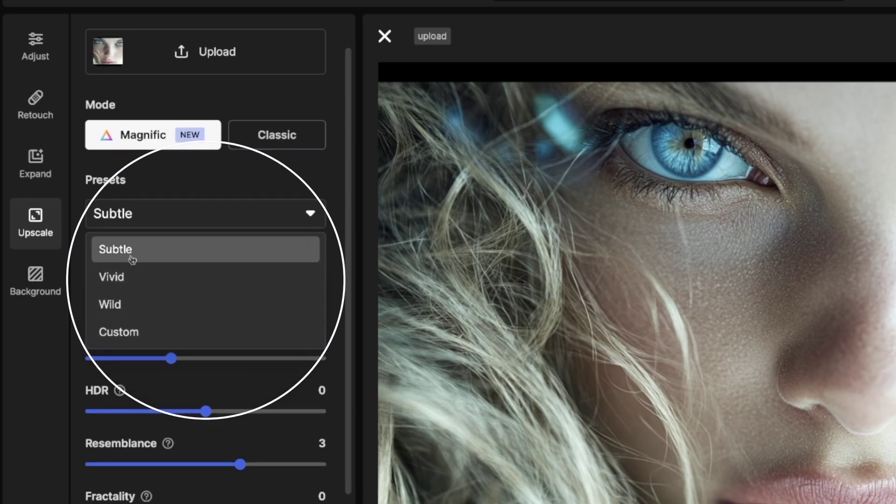
{"action": "left_click", "coordinate": [132, 259]}
{"action": "left_click", "coordinate": [139, 286]}
{"action": "left_click", "coordinate": [100, 355]}
Keep Standard optimization, set Creativity to -3, and leave HDR at 0
{"action": "left_click", "coordinate": [223, 291]}
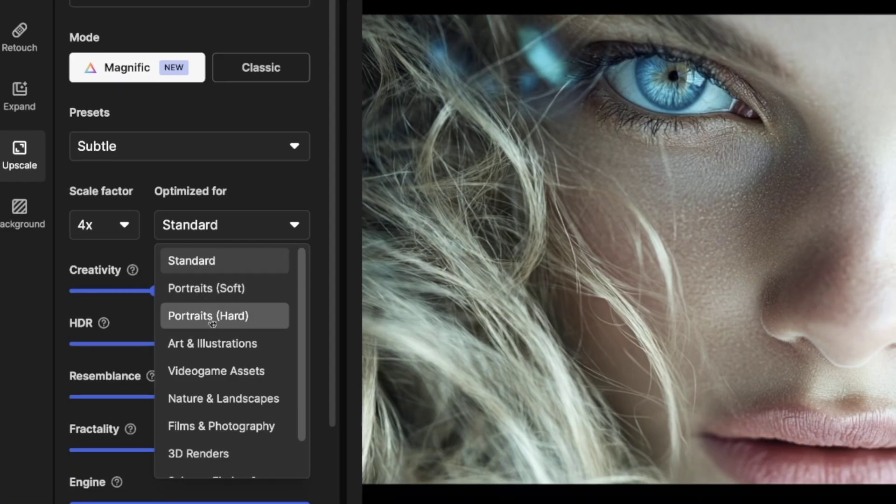
{"action": "scroll", "coordinate": [219, 368], "scroll_direction": "down", "scroll_amount": 5}
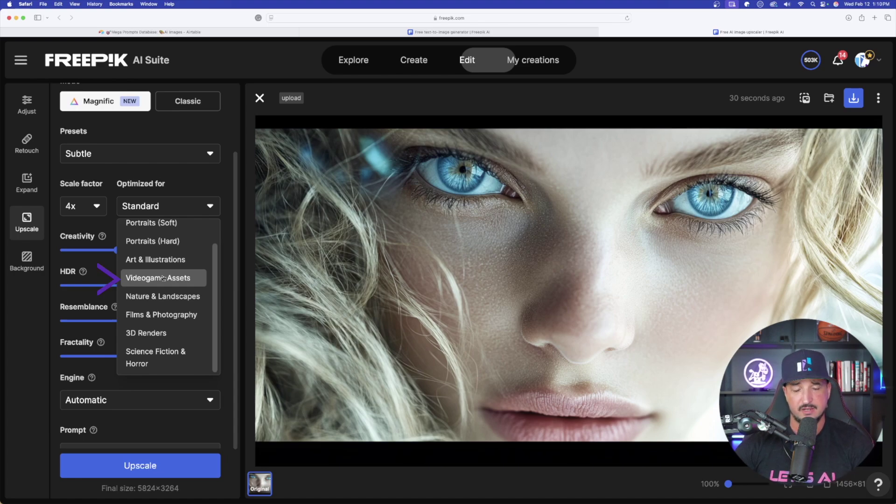
{"action": "left_click", "coordinate": [184, 185]}
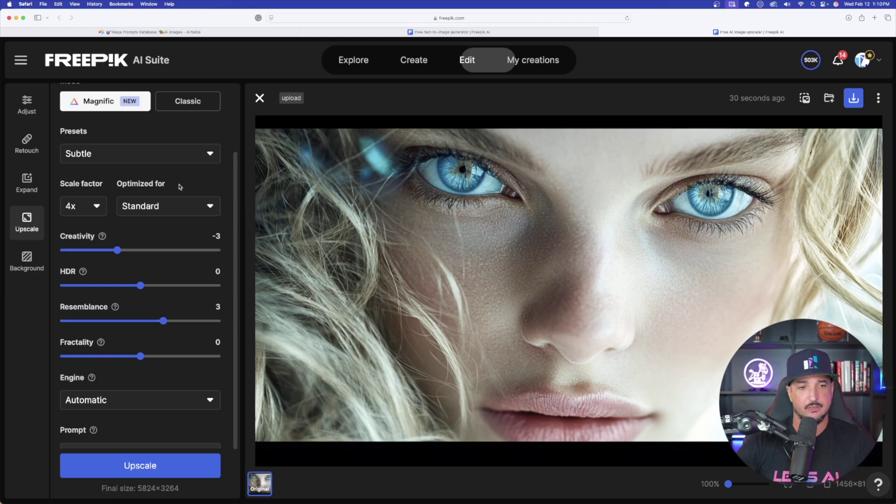
{"action": "scroll", "coordinate": [107, 205], "scroll_direction": "down", "scroll_amount": 2}
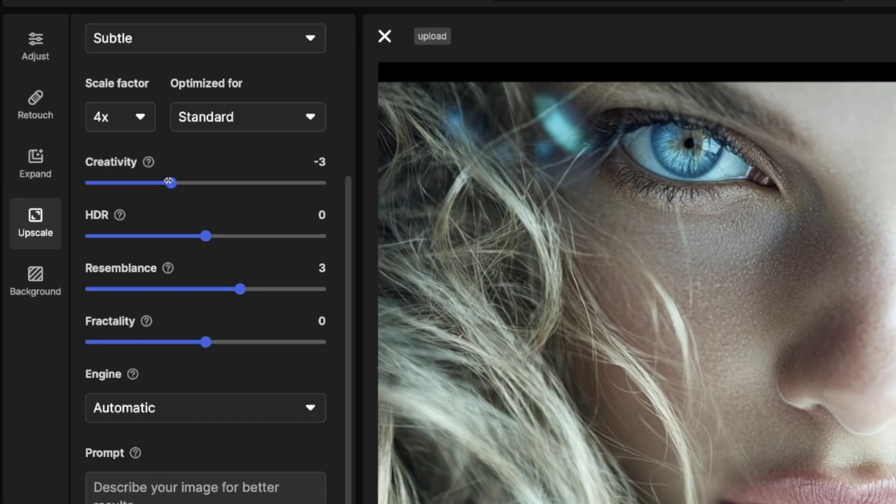
{"action": "left_click_drag", "start_coordinate": [117, 197], "coordinate": [111, 196]}
{"action": "left_click_drag", "start_coordinate": [163, 180], "coordinate": [172, 182]}
{"action": "mouse_move", "coordinate": [207, 236]}
{"action": "left_mouse_down"}
{"action": "mouse_move", "coordinate": [194, 235]}
{"action": "mouse_move", "coordinate": [202, 235]}
{"action": "left_mouse_up"}
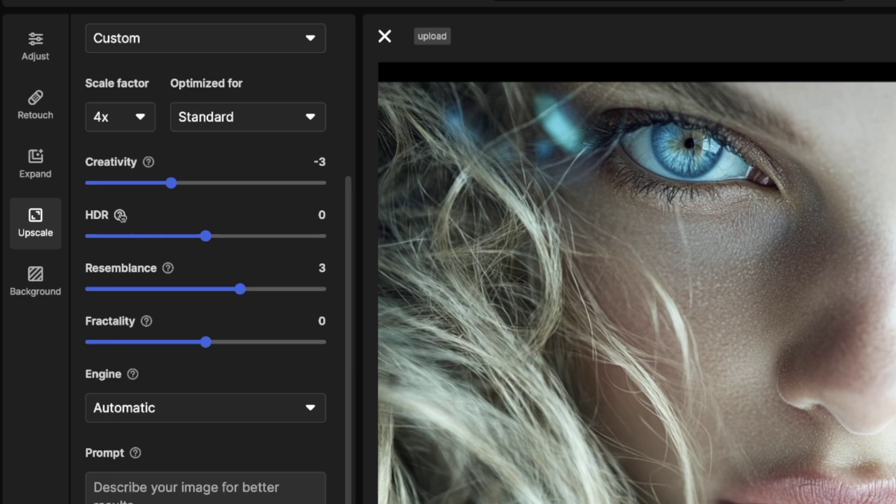
{"action": "mouse_move", "coordinate": [121, 216]}
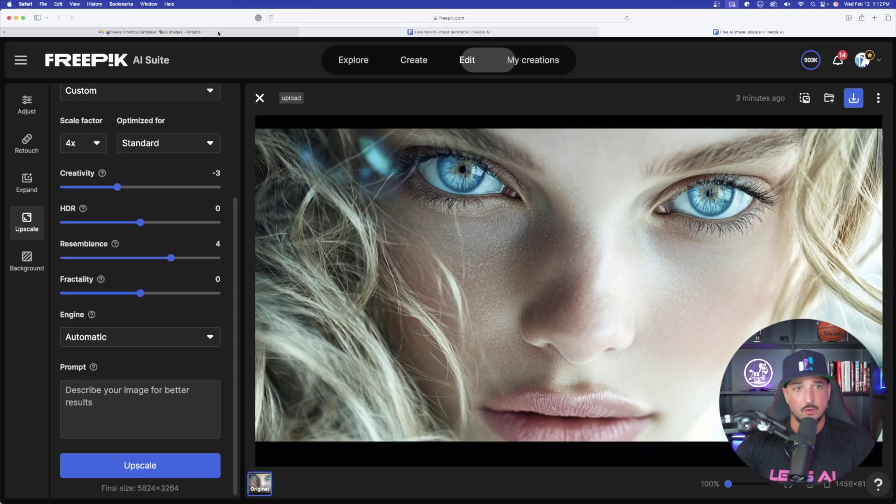
Copy the portrait's Full Prompt from Airtable into the upscale prompt box and start upscaling
{"action": "left_click", "coordinate": [218, 33]}
{"action": "scroll", "coordinate": [539, 240], "scroll_direction": "down", "scroll_amount": 2}
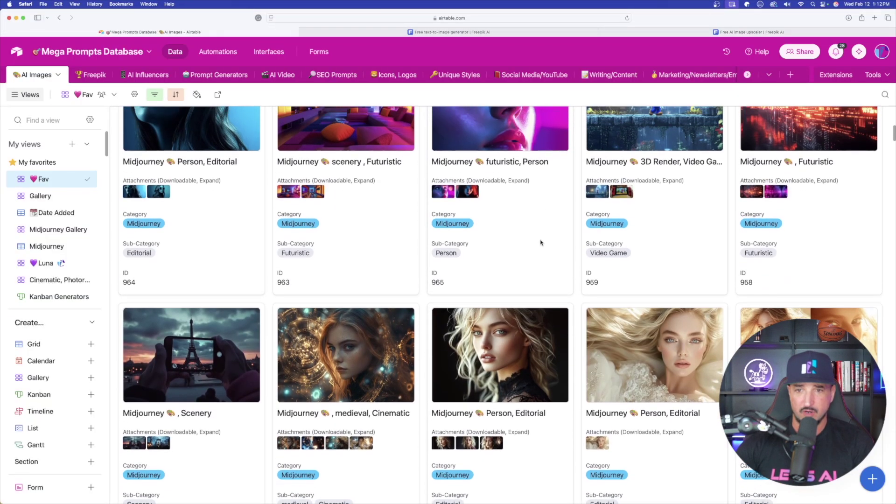
{"action": "scroll", "coordinate": [539, 241], "scroll_direction": "up", "scroll_amount": 10}
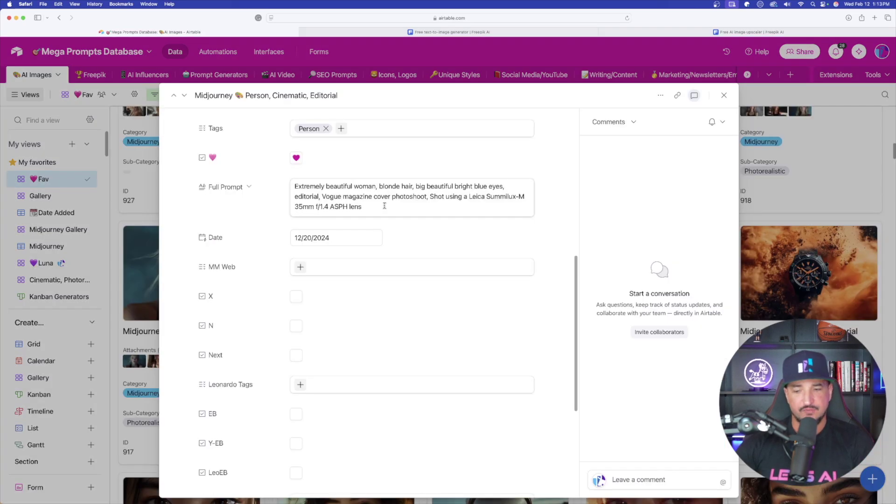
{"action": "left_click_drag", "start_coordinate": [359, 204], "coordinate": [289, 180]}
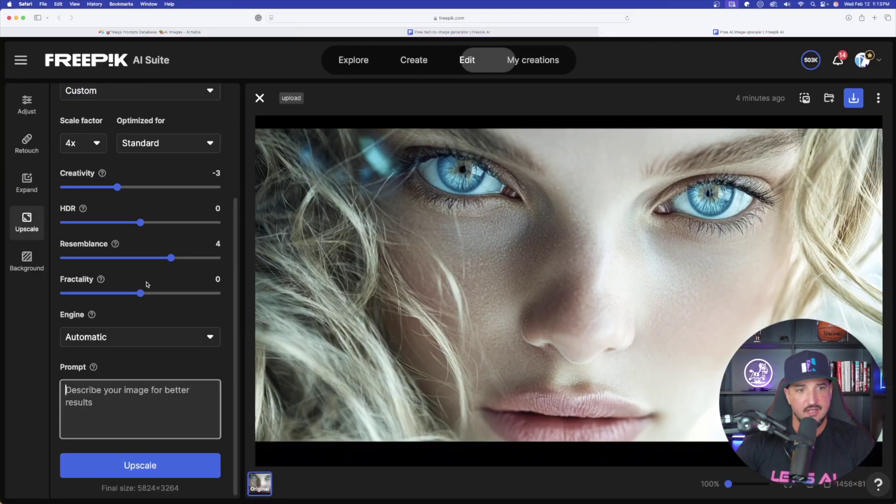
{"action": "key", "text": "super+v"}
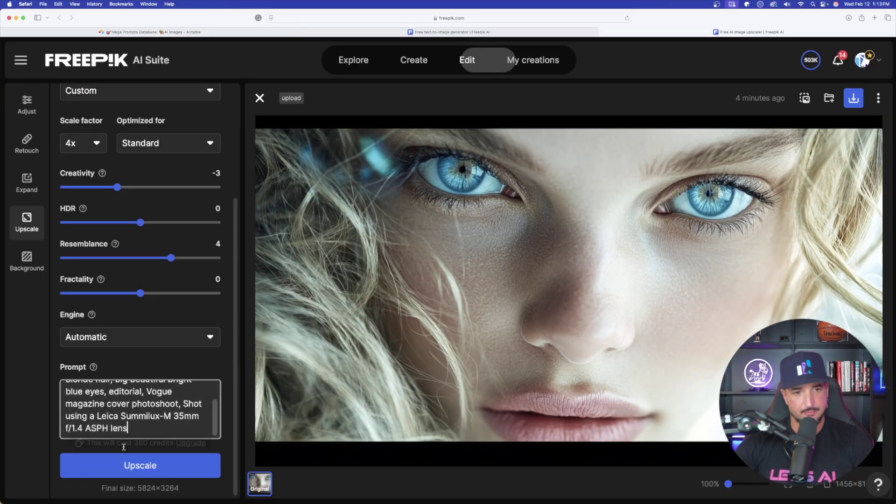
{"action": "scroll", "coordinate": [112, 392], "scroll_direction": "up", "scroll_amount": 3}
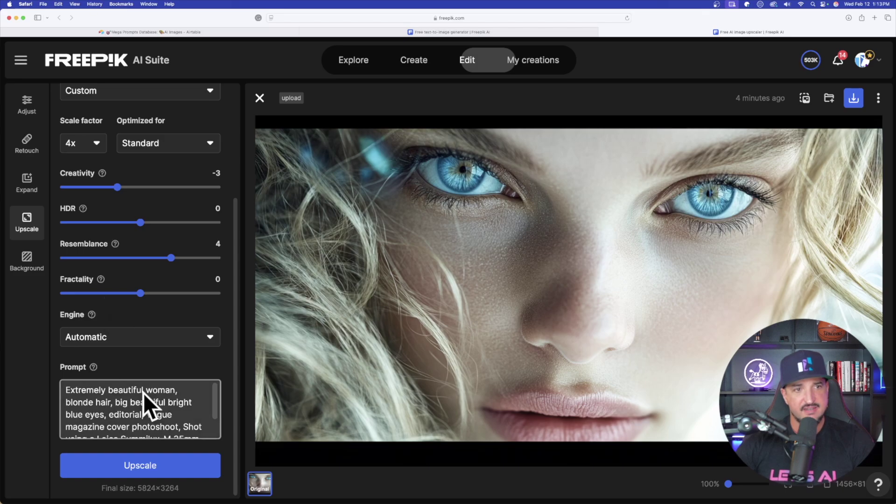
{"action": "left_click", "coordinate": [129, 474]}
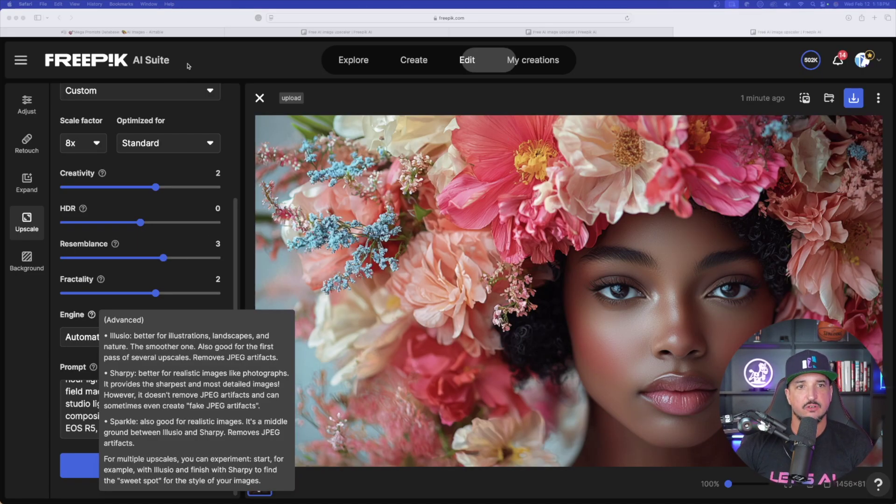
Keep the Automatic engine, raise Fractality to 4, and launch the 8x upscale to 11648×6528
{"action": "left_click", "coordinate": [227, 115]}
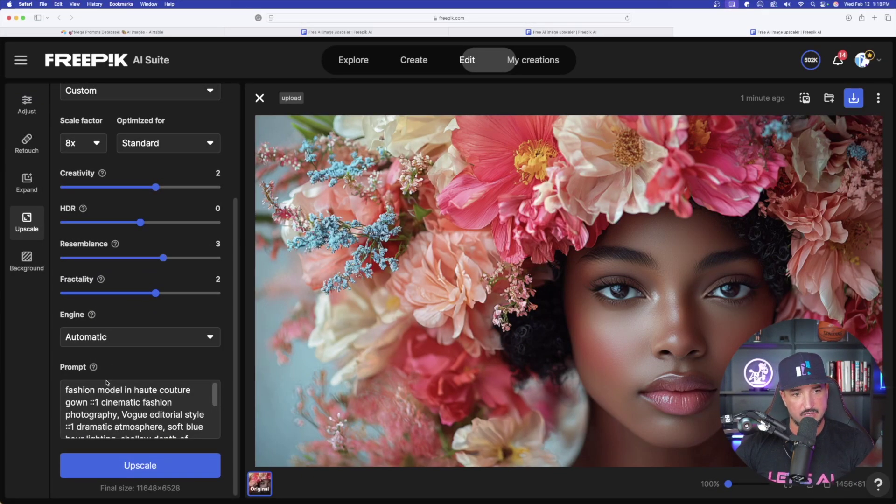
{"action": "scroll", "coordinate": [107, 383], "scroll_direction": "down", "scroll_amount": 2}
{"action": "scroll", "coordinate": [107, 383], "scroll_direction": "up", "scroll_amount": 2}
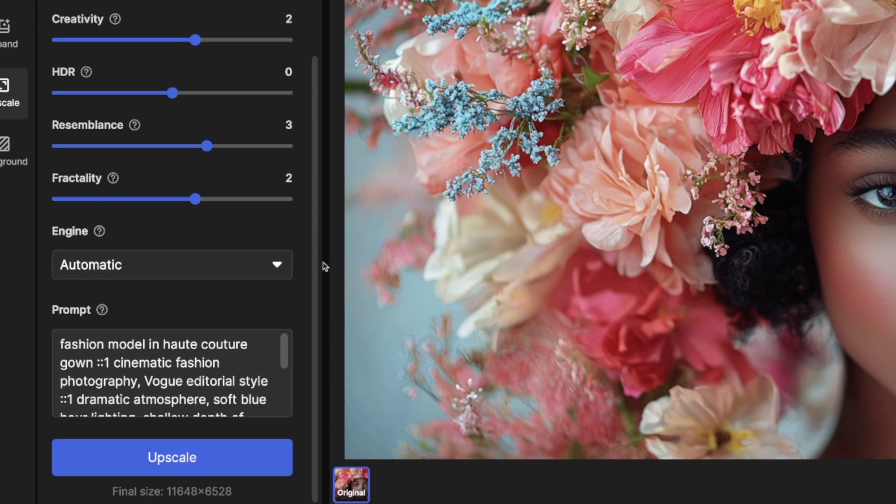
{"action": "left_click", "coordinate": [277, 267]}
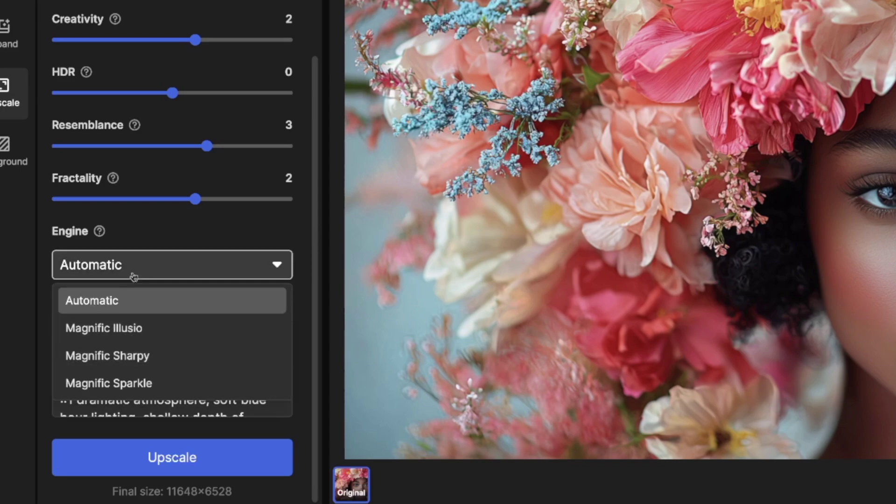
{"action": "left_click", "coordinate": [99, 231]}
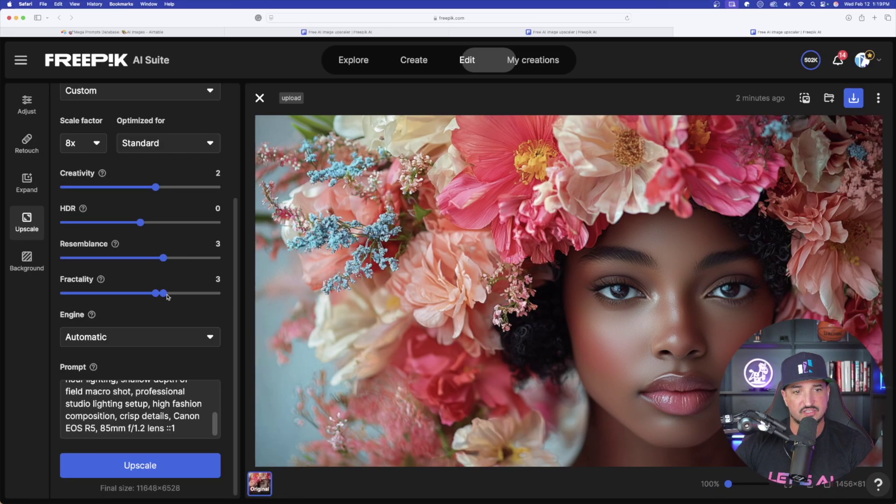
{"action": "left_click_drag", "start_coordinate": [167, 294], "coordinate": [171, 294]}
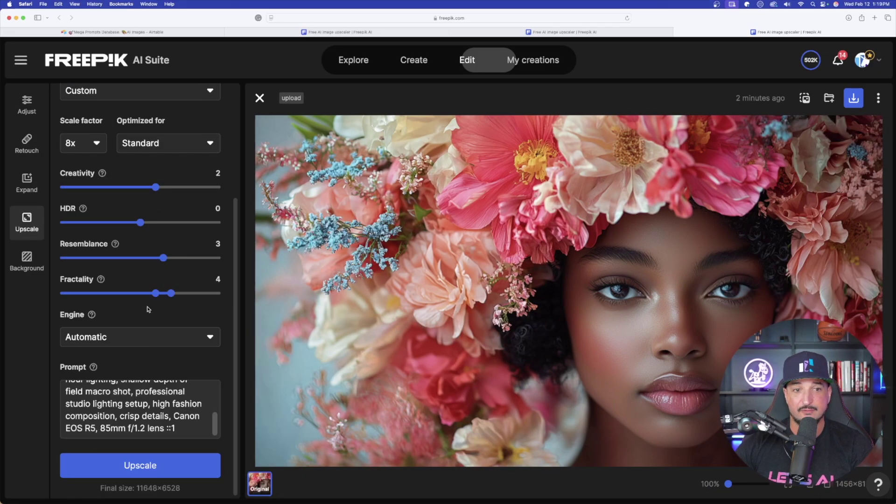
{"action": "left_click", "coordinate": [131, 465]}
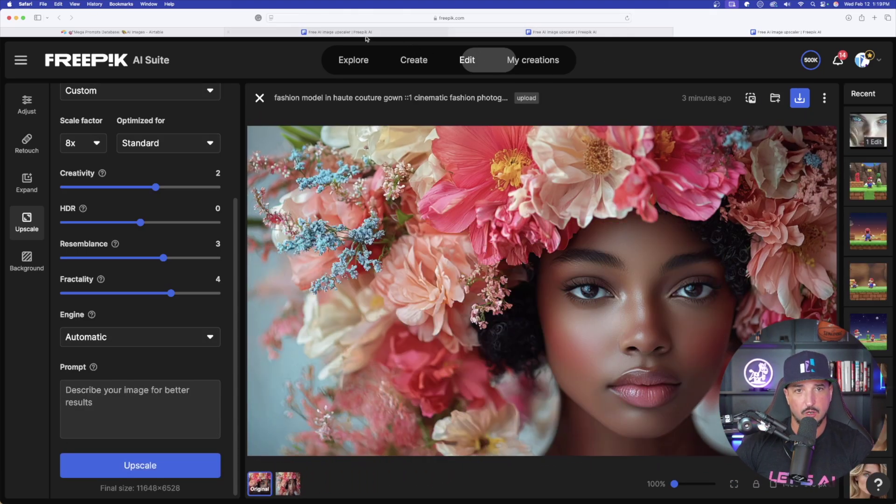
Reopen the earlier blonde woman upscale and drag the divider to show one full version
{"action": "left_click", "coordinate": [358, 32]}
{"action": "left_click_drag", "start_coordinate": [518, 293], "coordinate": [824, 278]}
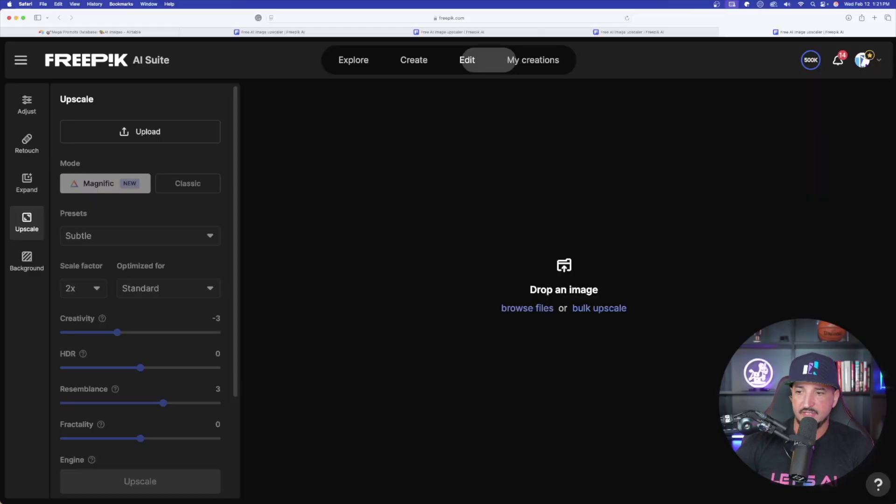
Load the Sonic image from Finder and set Optimized for to 3D Renders
{"action": "key", "text": "super+Tab"}
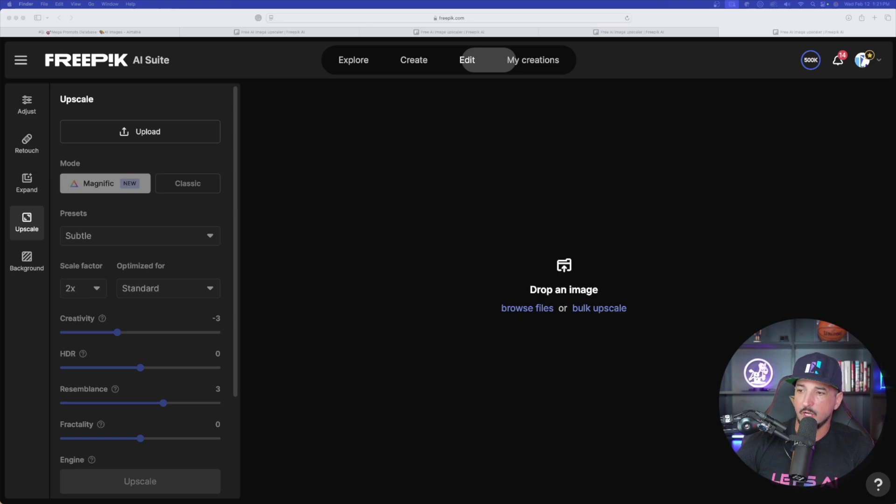
{"action": "left_click_drag", "start_coordinate": [887, 313], "coordinate": [496, 253]}
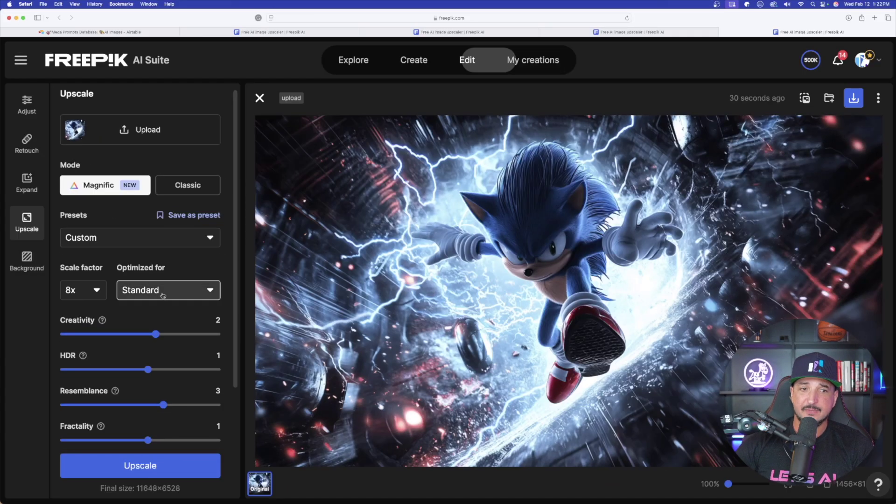
{"action": "left_click", "coordinate": [168, 298]}
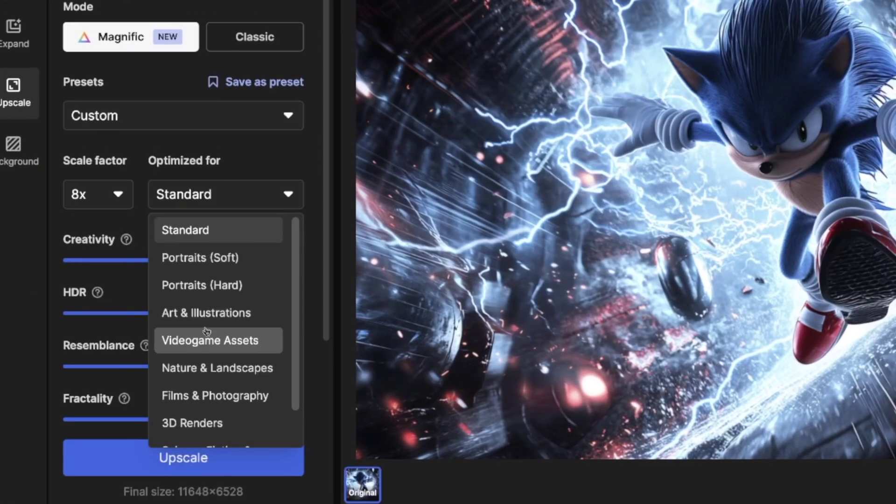
{"action": "scroll", "coordinate": [166, 417], "scroll_direction": "down", "scroll_amount": 1}
{"action": "left_click", "coordinate": [205, 384]}
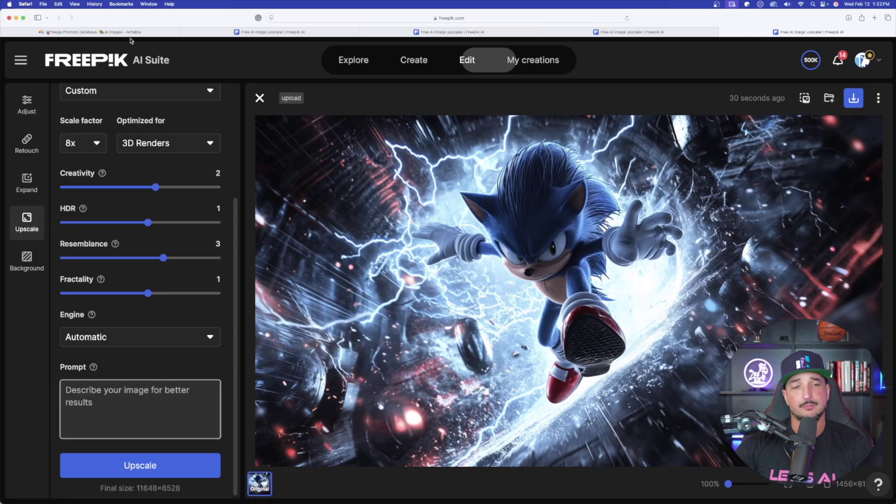
Copy the Sonic Full Prompt from Airtable, paste it as the prompt, and start upscaling
{"action": "left_click", "coordinate": [124, 32]}
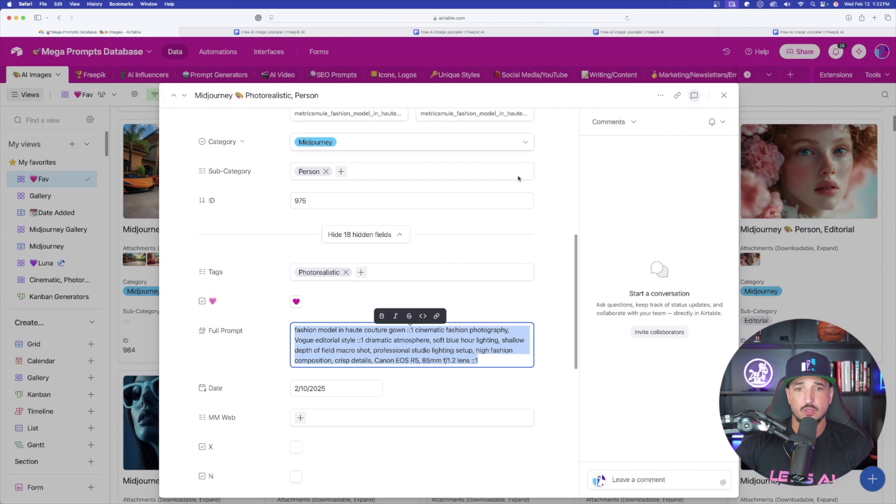
{"action": "left_click_drag", "start_coordinate": [349, 386], "coordinate": [289, 333]}
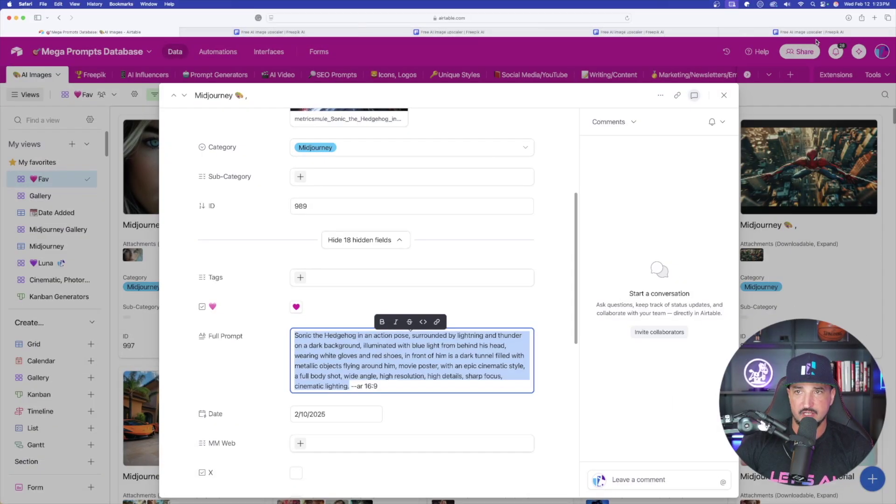
{"action": "left_click", "coordinate": [812, 33]}
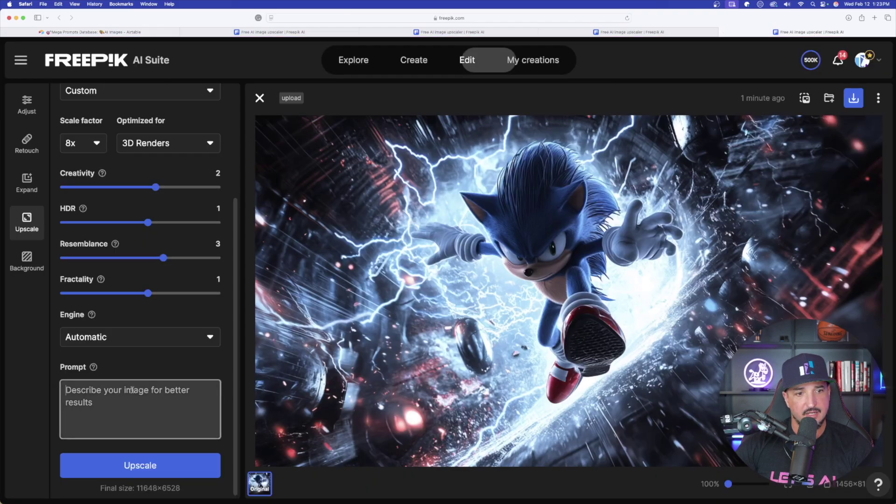
{"action": "key", "text": "super+v"}
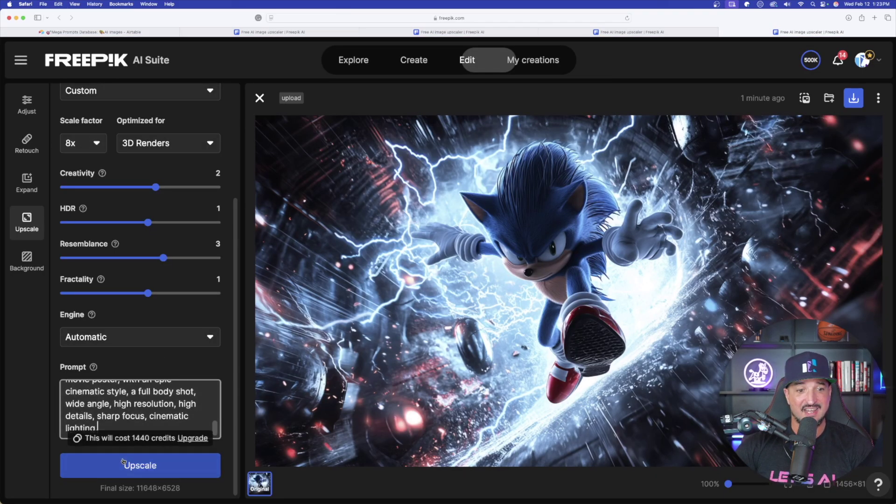
{"action": "left_click", "coordinate": [140, 465]}
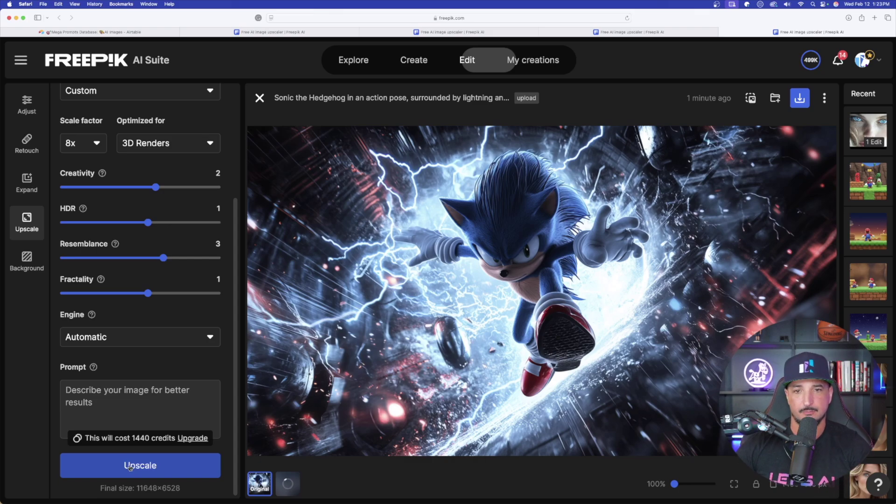
Open the finished Sonic upscale and sweep the before/after divider, zoomed to 162%
{"action": "left_click", "coordinate": [130, 467]}
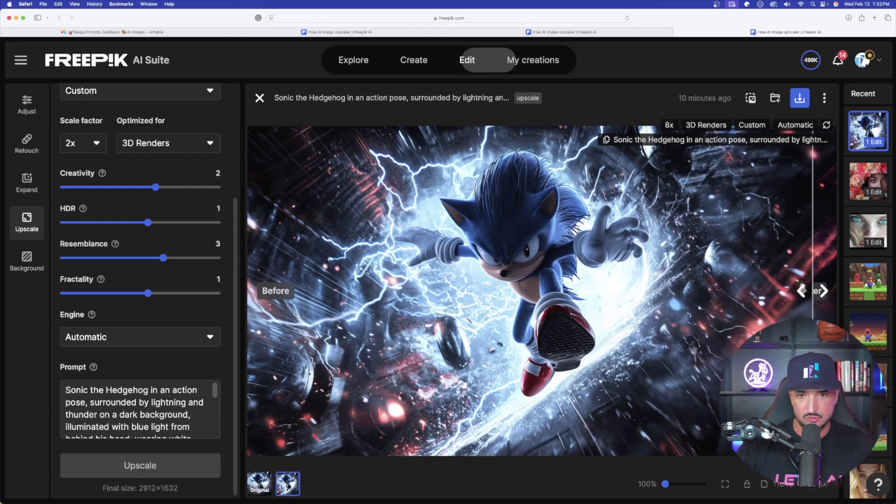
{"action": "left_click_drag", "start_coordinate": [803, 290], "coordinate": [742, 286]}
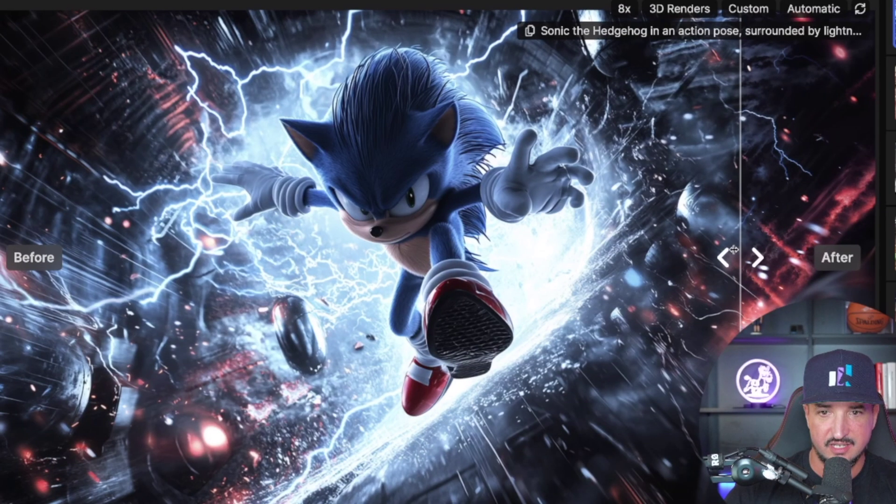
{"action": "left_click_drag", "start_coordinate": [734, 250], "coordinate": [132, 230]}
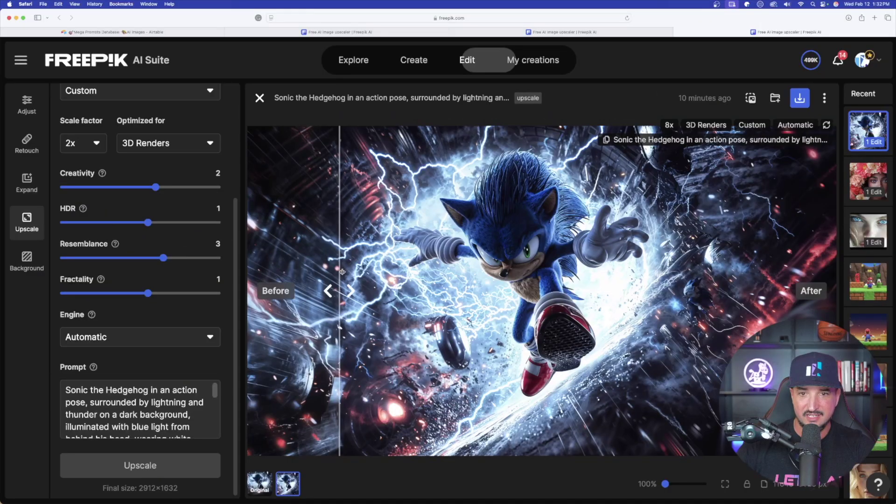
{"action": "left_click_drag", "start_coordinate": [342, 272], "coordinate": [760, 280]}
{"action": "left_click_drag", "start_coordinate": [665, 484], "coordinate": [670, 484]}
{"action": "left_click_drag", "start_coordinate": [750, 293], "coordinate": [373, 289]}
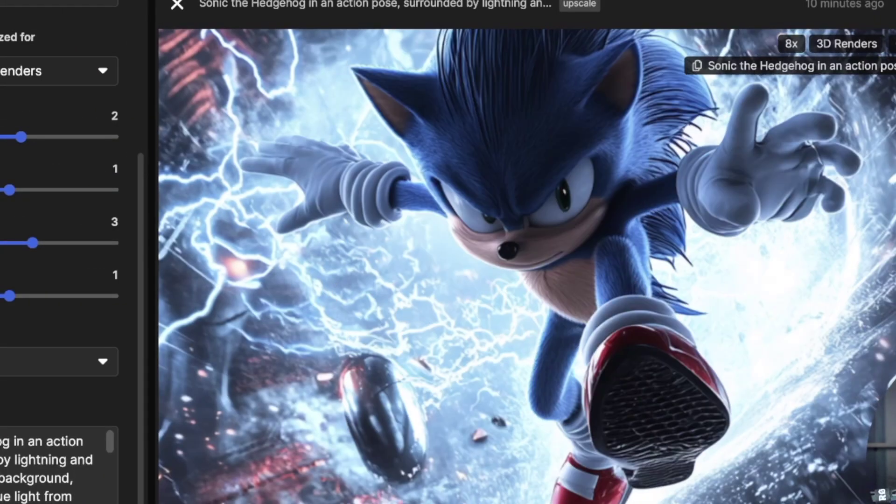
{"action": "left_click_drag", "start_coordinate": [887, 261], "coordinate": [199, 251]}
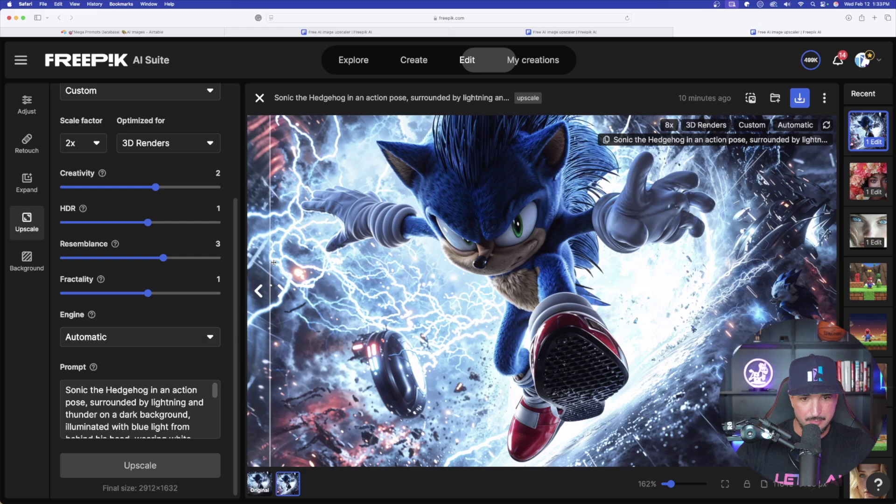
Compare the Sonic versions at 118%, then compare the neon-glasses woman upscale's before/after
{"action": "scroll", "coordinate": [274, 263], "scroll_direction": "down", "scroll_amount": 3}
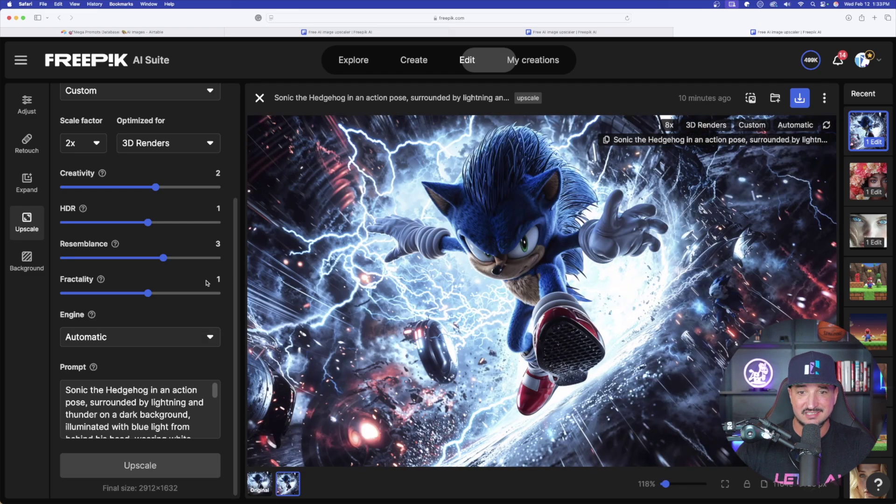
{"action": "left_click_drag", "start_coordinate": [252, 270], "coordinate": [497, 265]}
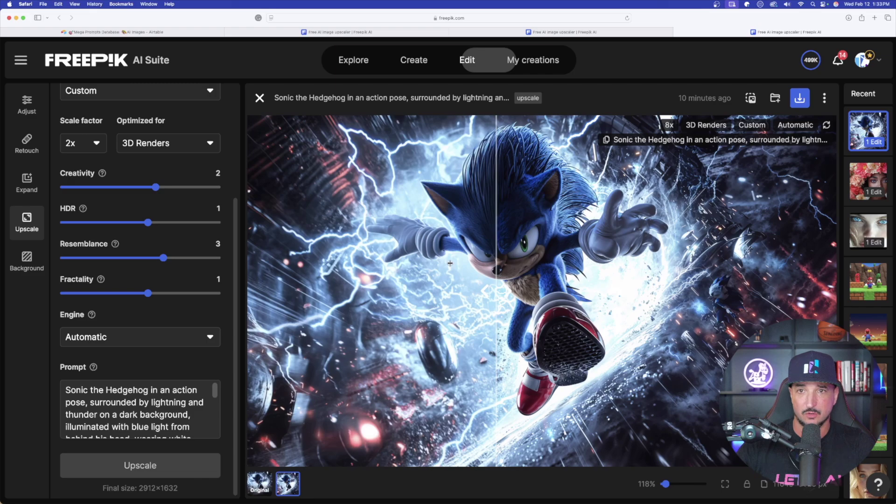
{"action": "left_click", "coordinate": [537, 32]}
{"action": "left_click_drag", "start_coordinate": [539, 290], "coordinate": [612, 292]}
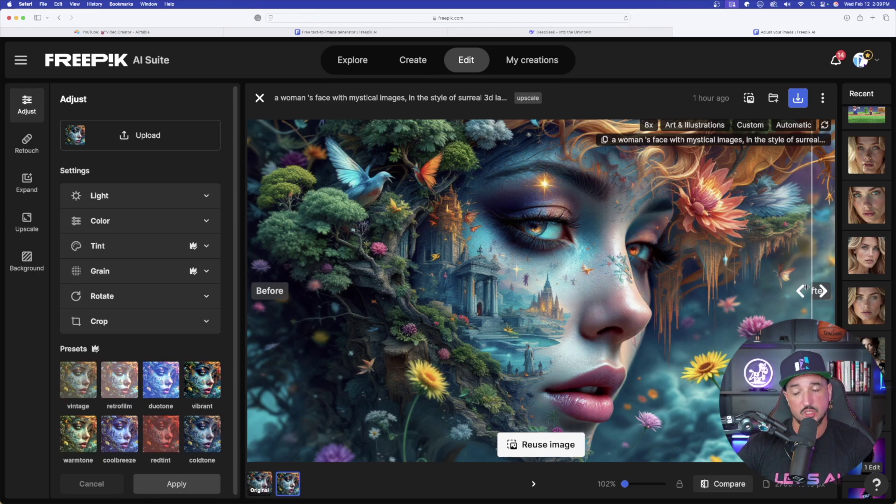
Compare the surreal face before and after, zoomed in, sweeping the divider across
{"action": "left_click_drag", "start_coordinate": [806, 288], "coordinate": [687, 290]}
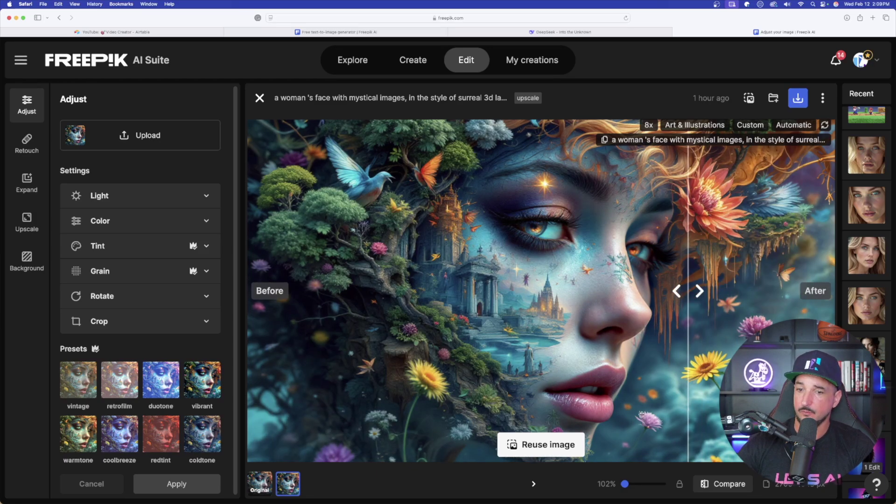
{"action": "left_click_drag", "start_coordinate": [624, 484], "coordinate": [629, 483]}
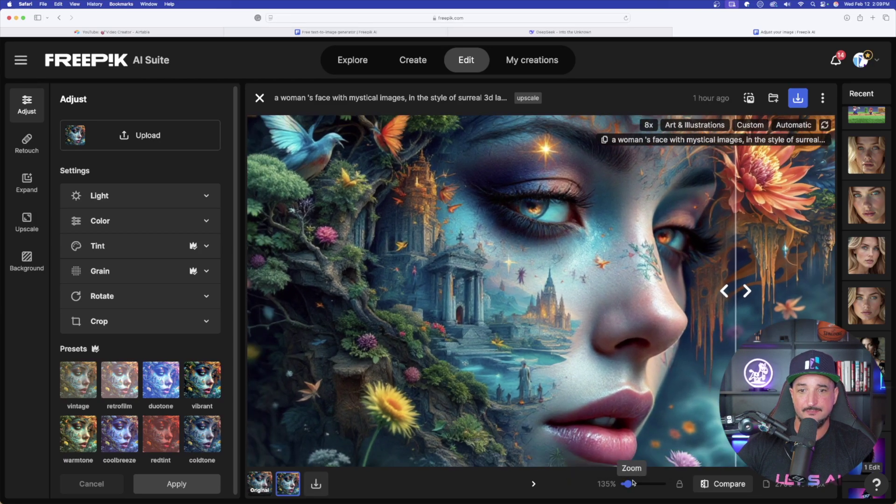
{"action": "left_click_drag", "start_coordinate": [723, 291], "coordinate": [314, 289]}
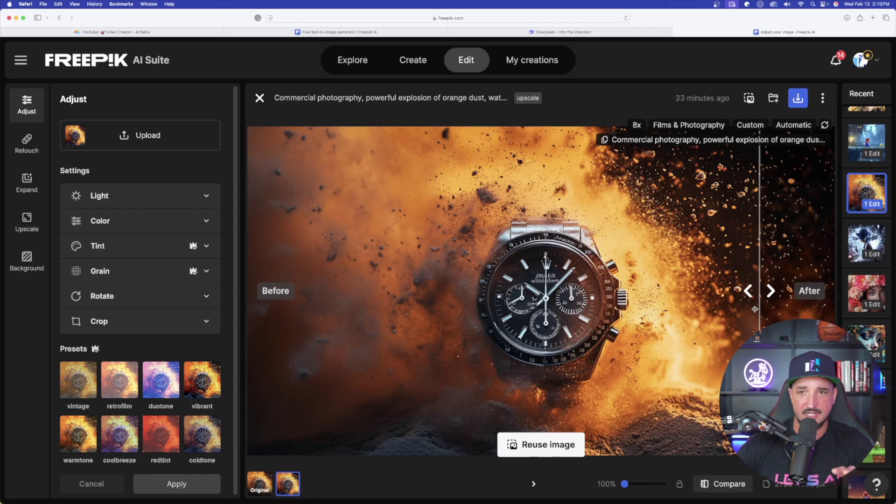
Compare the exploding-watch and Mario upscales against their originals
{"action": "left_click_drag", "start_coordinate": [755, 310], "coordinate": [356, 290]}
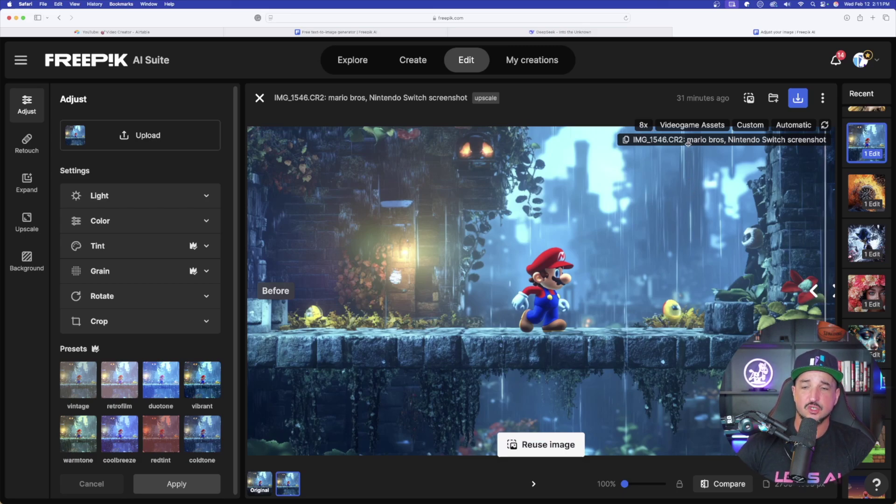
{"action": "left_click_drag", "start_coordinate": [821, 285], "coordinate": [403, 238]}
{"action": "scroll", "coordinate": [749, 295], "scroll_direction": "up", "scroll_amount": 3}
{"action": "scroll", "coordinate": [674, 290], "scroll_direction": "up", "scroll_amount": 2}
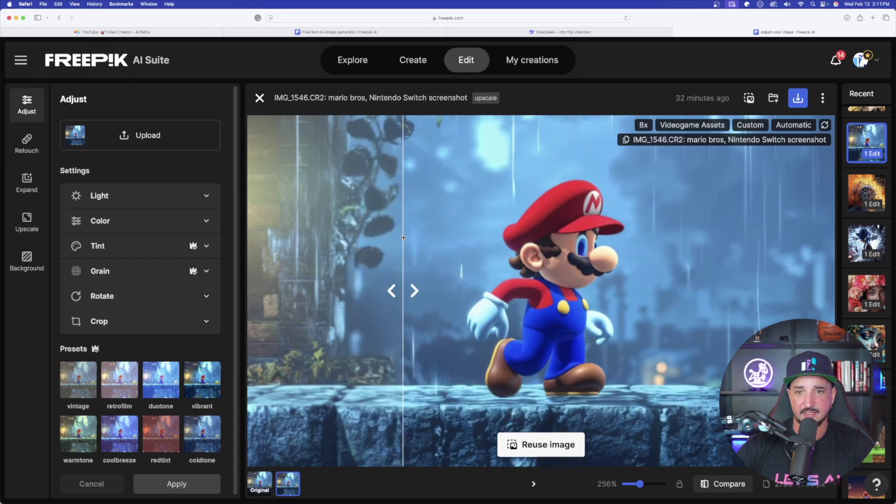